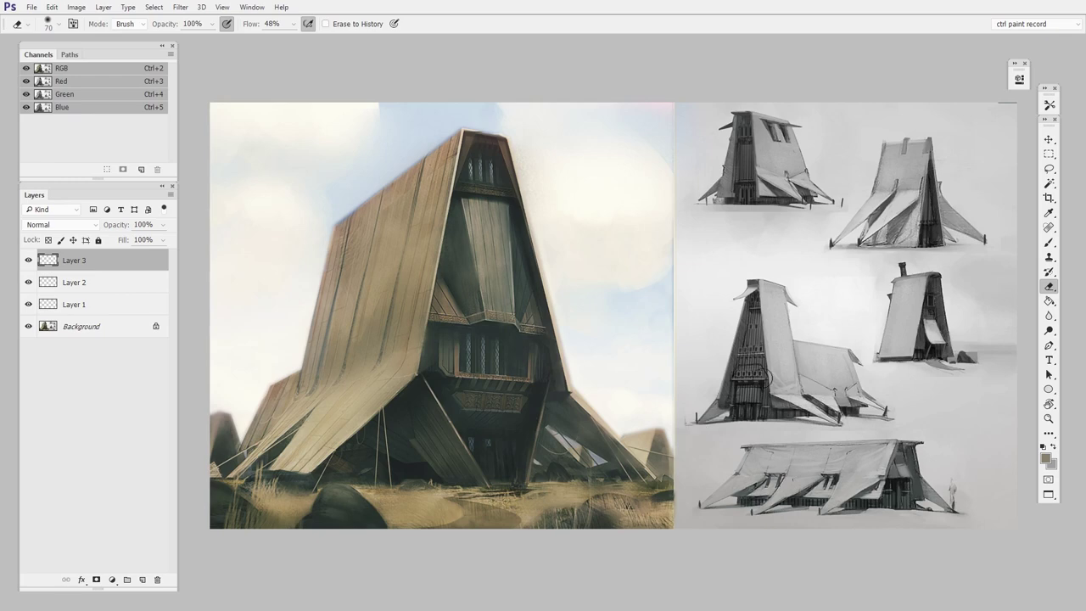
# Step: Outline the dark recessed doorway between the two slanted beams, below the carved panel, with a Polygonal Lasso selection
pyautogui.moveTo(509, 356); pyautogui.dragTo(612, 365)
pyautogui.moveTo(612, 365); pyautogui.dragTo(625, 377)
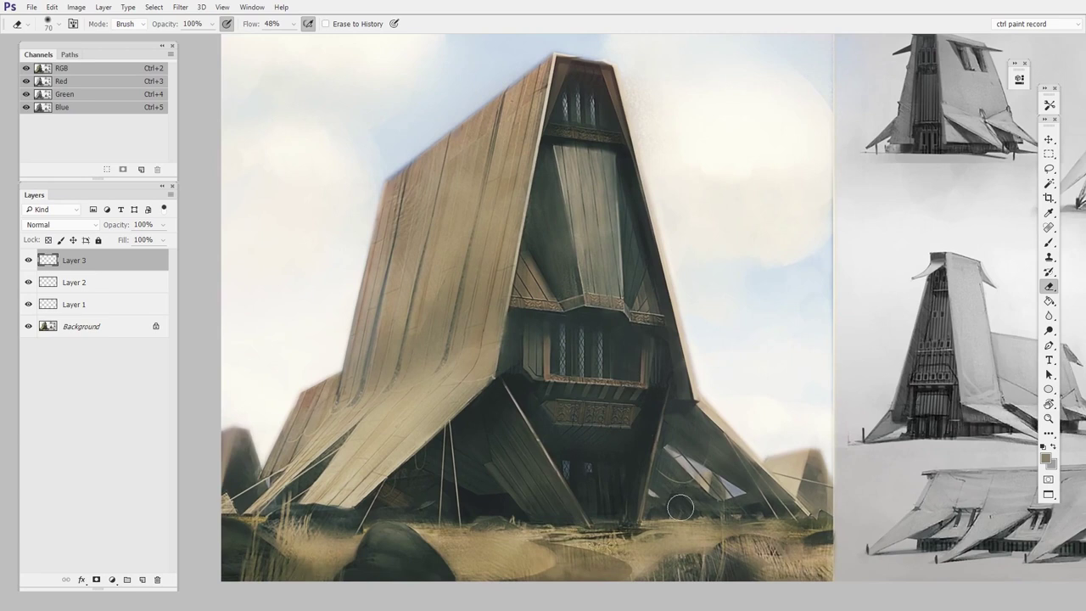
pyautogui.click(1049, 169)
pyautogui.click(1037, 179)
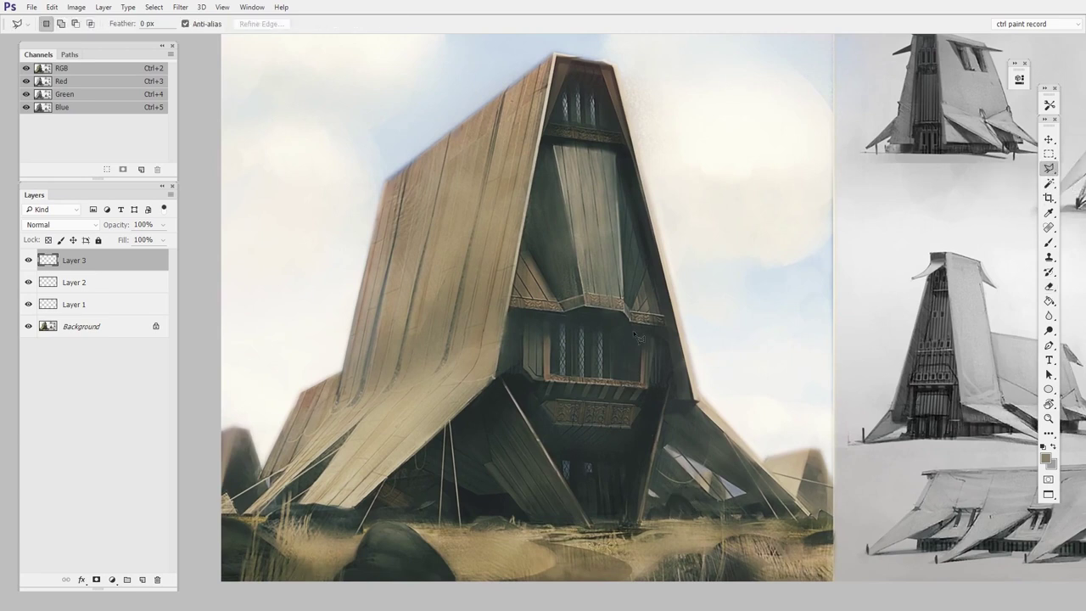
pyautogui.moveTo(635, 418); pyautogui.dragTo(654, 384)
pyautogui.moveTo(654, 384); pyautogui.dragTo(681, 384)
pyautogui.click(600, 520)
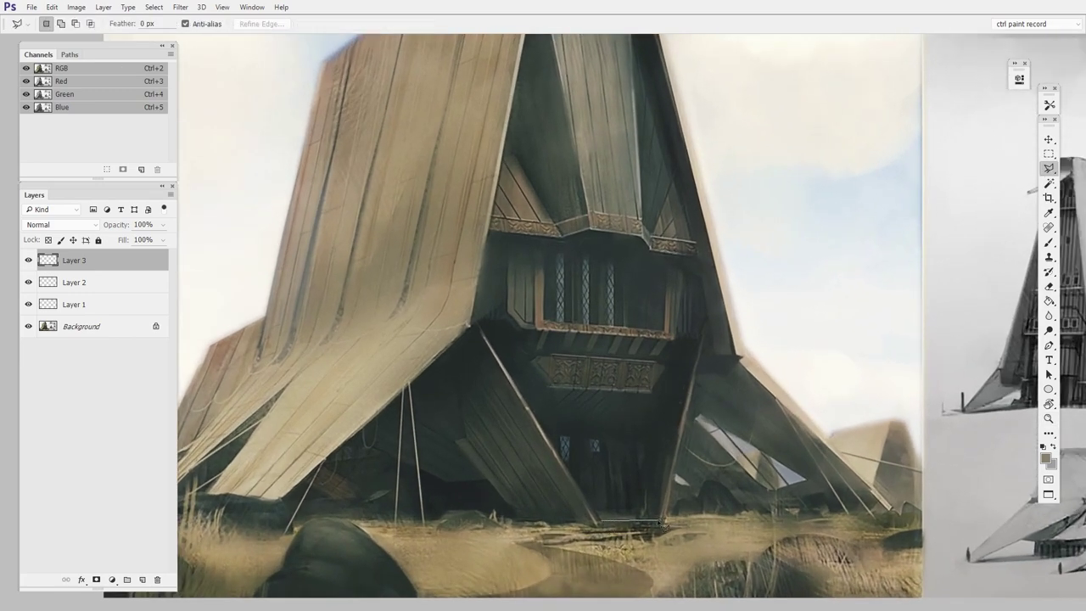
pyautogui.click(659, 520)
pyautogui.click(702, 337)
pyautogui.click(680, 336)
pyautogui.click(654, 392)
pyautogui.click(552, 386)
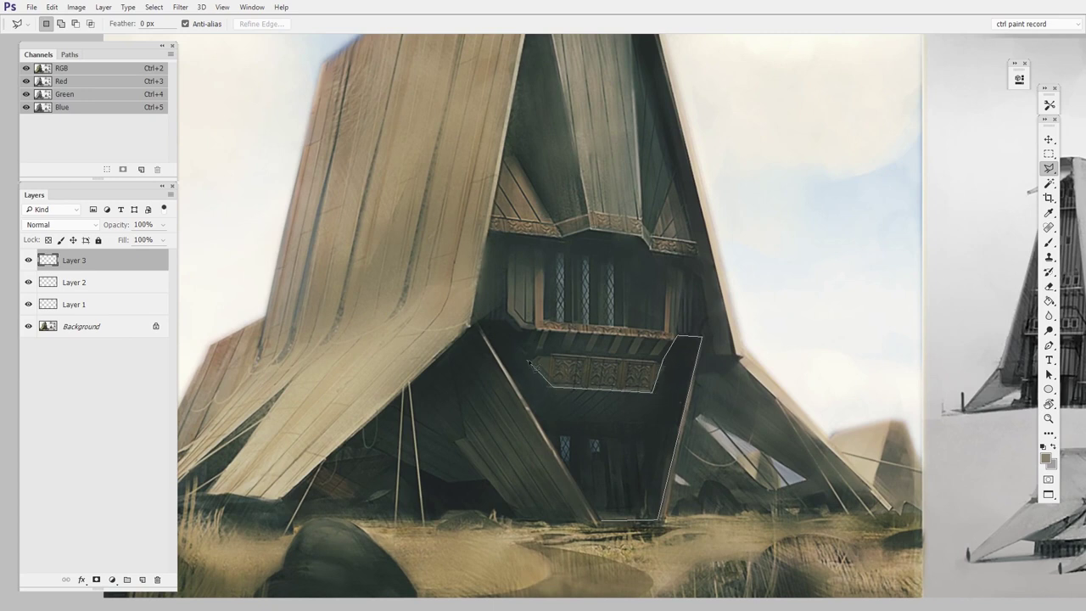
pyautogui.click(479, 322)
pyautogui.click(605, 521)
# Step: On a new layer, brush two light stripes across the upper part of the doorway selection, beside the left slanted beam
pyautogui.moveTo(664, 436); pyautogui.dragTo(655, 339)
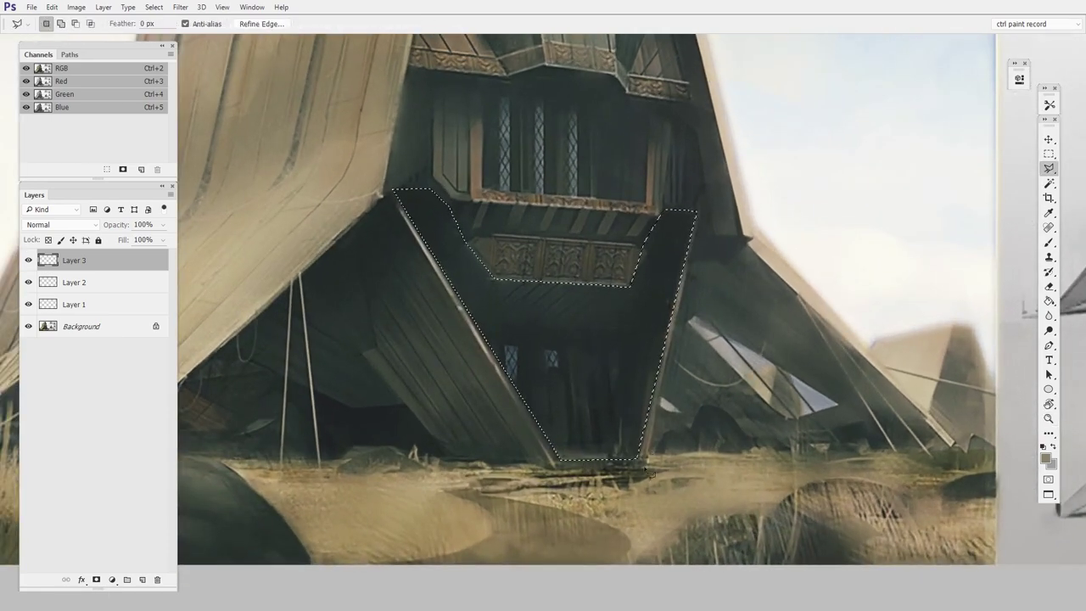
pyautogui.hotkey('ctrl', 'shift', 'alt', 'n')
pyautogui.press('b')
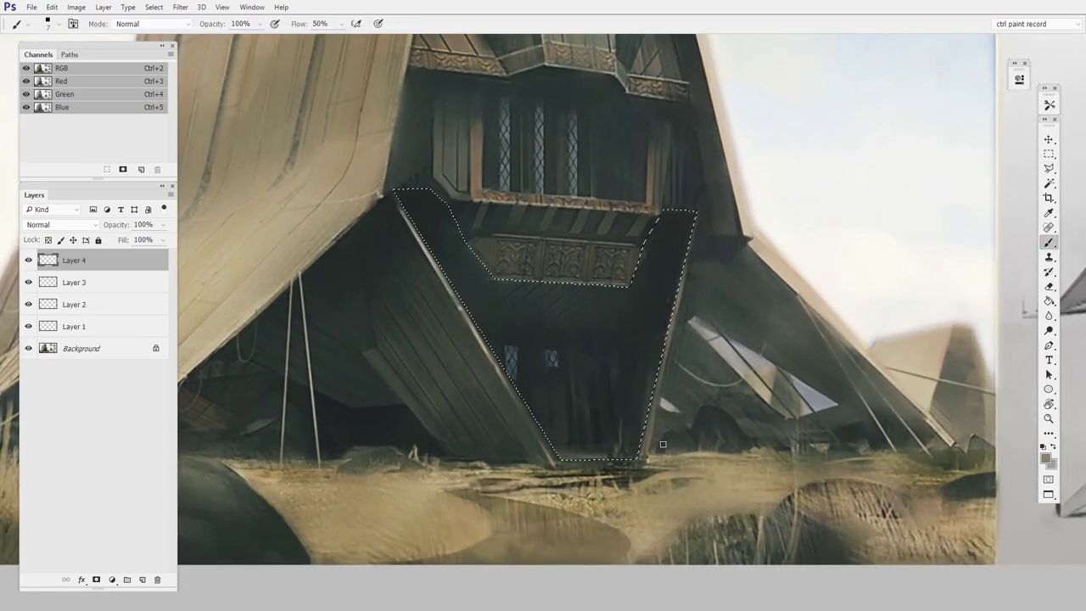
pyautogui.moveTo(541, 293); pyautogui.dragTo(609, 323)
pyautogui.moveTo(499, 283); pyautogui.dragTo(545, 267)
pyautogui.moveTo(514, 314); pyautogui.dragTo(554, 294)
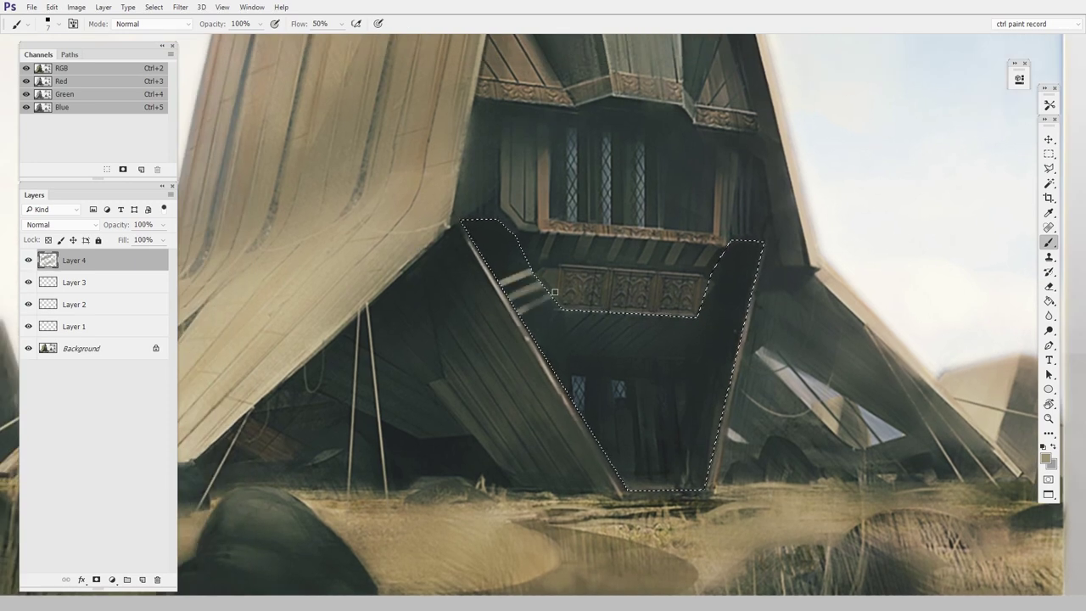
# Step: Brush grey-brown tones with a larger brush over both upper corners of the doorway selection
pyautogui.moveTo(487, 263); pyautogui.dragTo(519, 246)
pyautogui.moveTo(486, 243); pyautogui.dragTo(518, 233)
pyautogui.keyDown('alt'); pyautogui.click(519, 237); pyautogui.keyUp('alt')
pyautogui.moveTo(485, 237); pyautogui.dragTo(504, 222)
pyautogui.keyDown('alt'); pyautogui.rightClick(750, 283); pyautogui.keyUp('alt')
pyautogui.moveTo(728, 280); pyautogui.dragTo(812, 328)
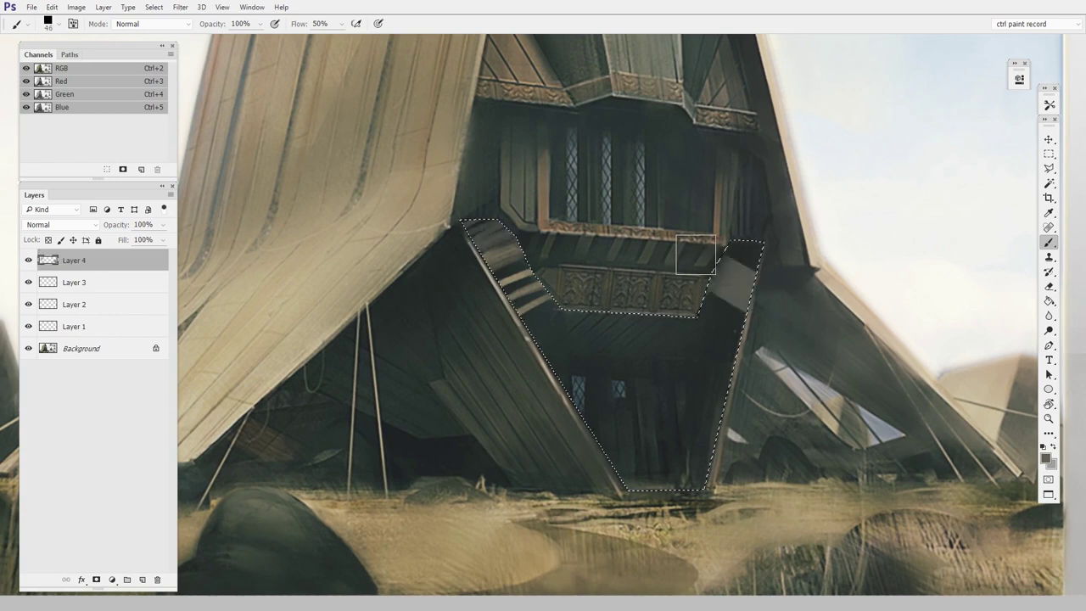
pyautogui.moveTo(694, 253); pyautogui.dragTo(804, 281)
pyautogui.rightClick(754, 269)
pyautogui.moveTo(500, 237)
pyautogui.mouseDown()
pyautogui.moveTo(542, 251)
pyautogui.moveTo(509, 241)
pyautogui.mouseUp()
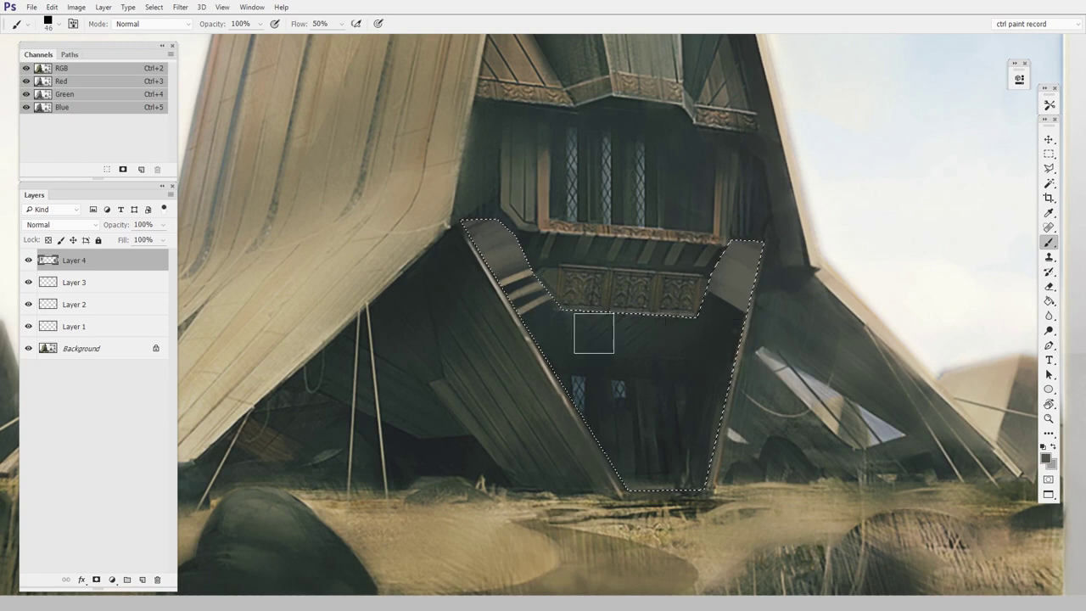
# Step: Sample the light stripe colour, paint matching stripes beneath the right corner of the doorway selection, and deselect
pyautogui.keyDown('alt'); pyautogui.click(536, 305); pyautogui.keyUp('alt')
pyautogui.moveTo(721, 284)
pyautogui.mouseDown()
pyautogui.moveTo(741, 329)
pyautogui.moveTo(766, 340)
pyautogui.mouseUp()
pyautogui.keyDown('alt'); pyautogui.rightClick(741, 329); pyautogui.keyUp('alt')
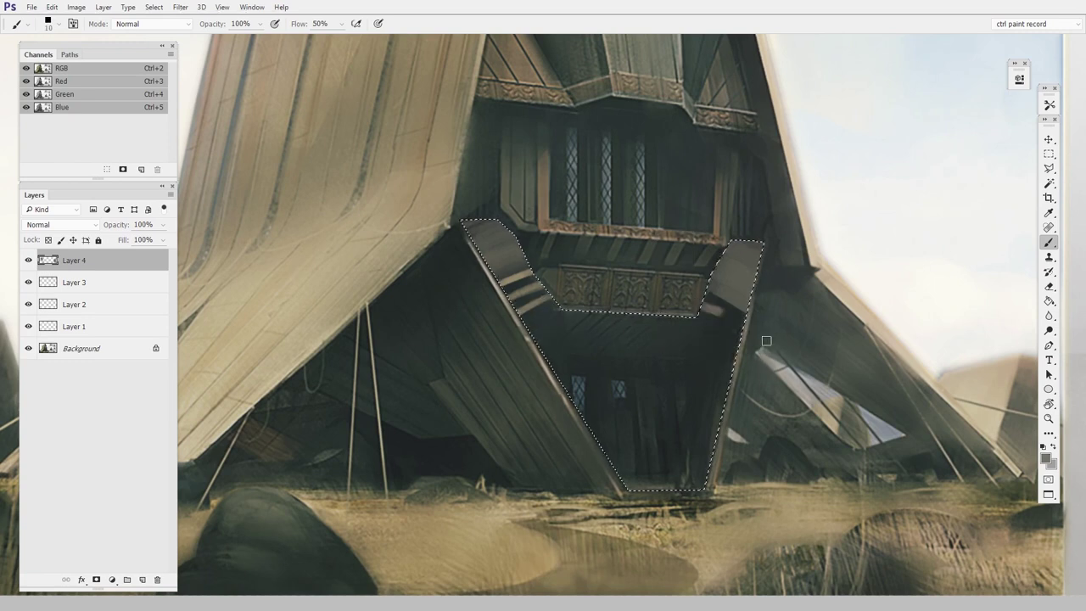
pyautogui.hotkey('ctrl', 'd')
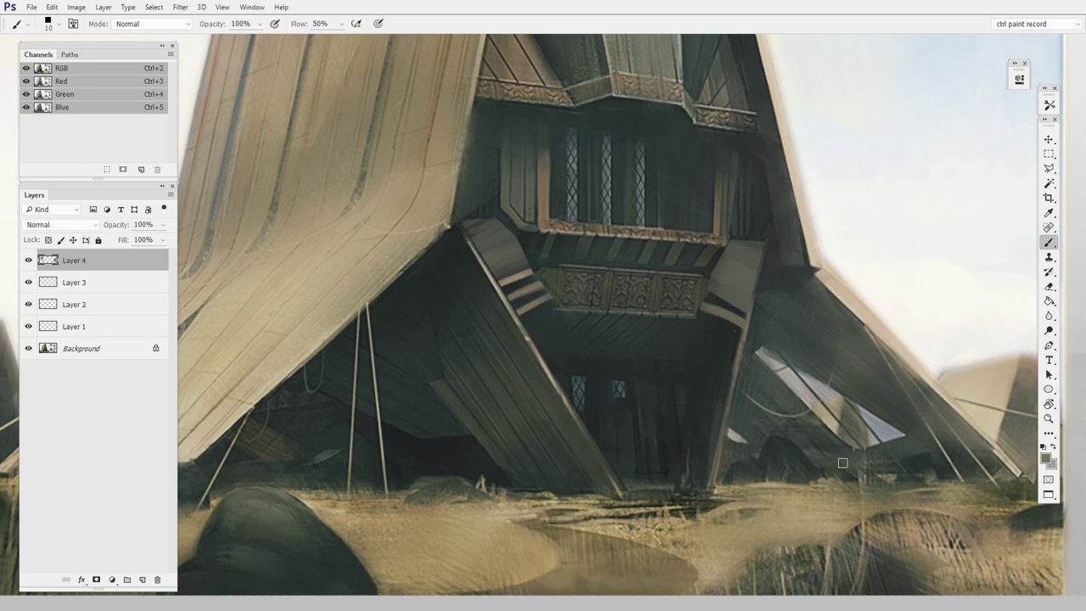
# Step: Fill the doorway selection with black (000000) on a new layer using the Paint Bucket
pyautogui.moveTo(832, 359); pyautogui.dragTo(746, 340)
pyautogui.moveTo(744, 337); pyautogui.dragTo(693, 349)
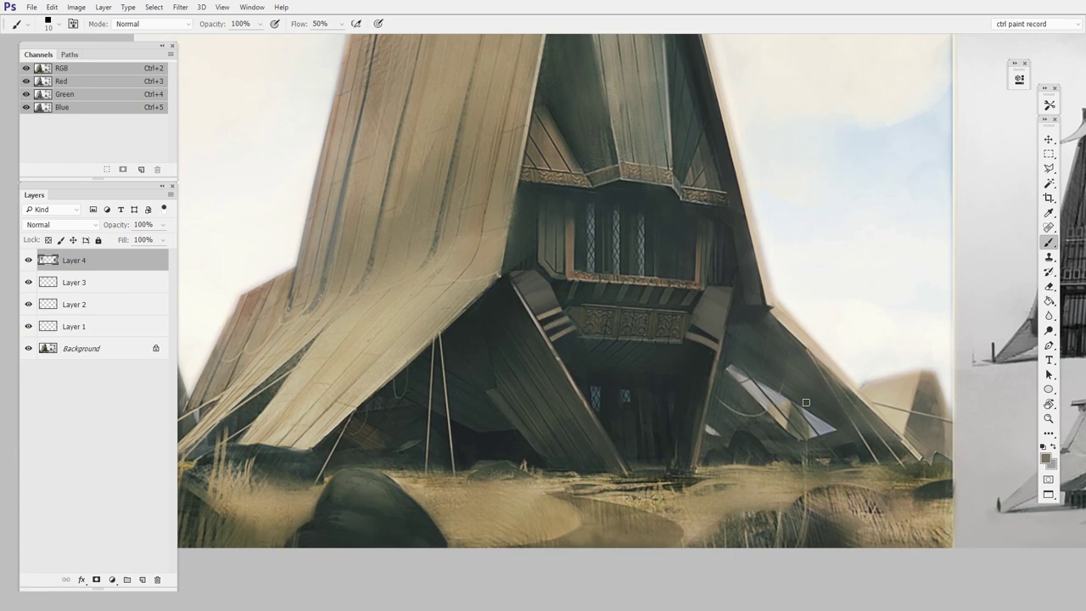
pyautogui.moveTo(654, 374); pyautogui.dragTo(719, 409)
pyautogui.moveTo(711, 406); pyautogui.dragTo(848, 395)
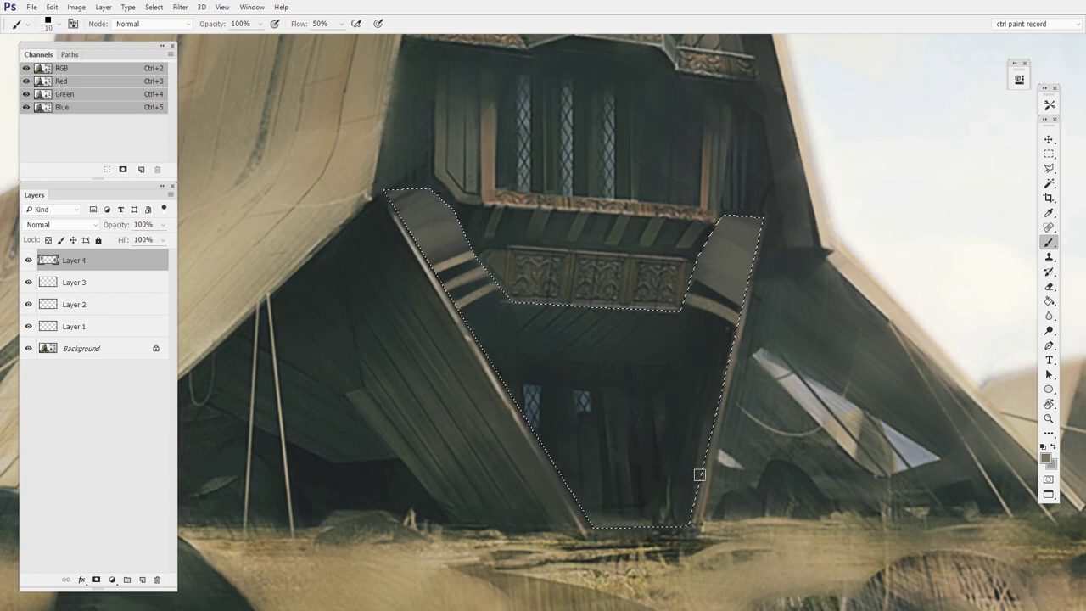
pyautogui.click(143, 580)
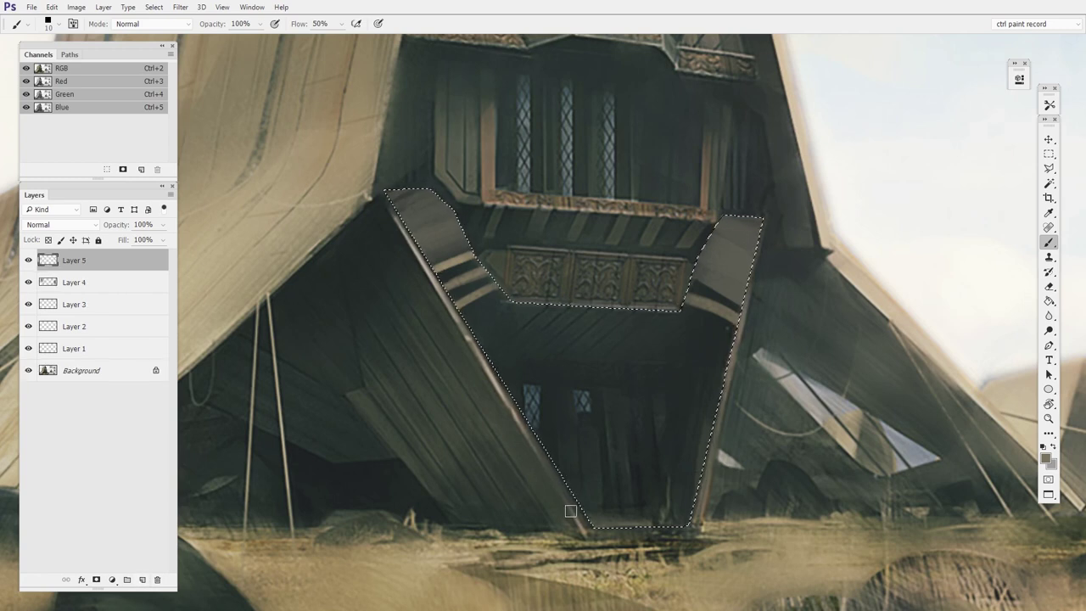
pyautogui.click(1049, 302)
pyautogui.press('n')
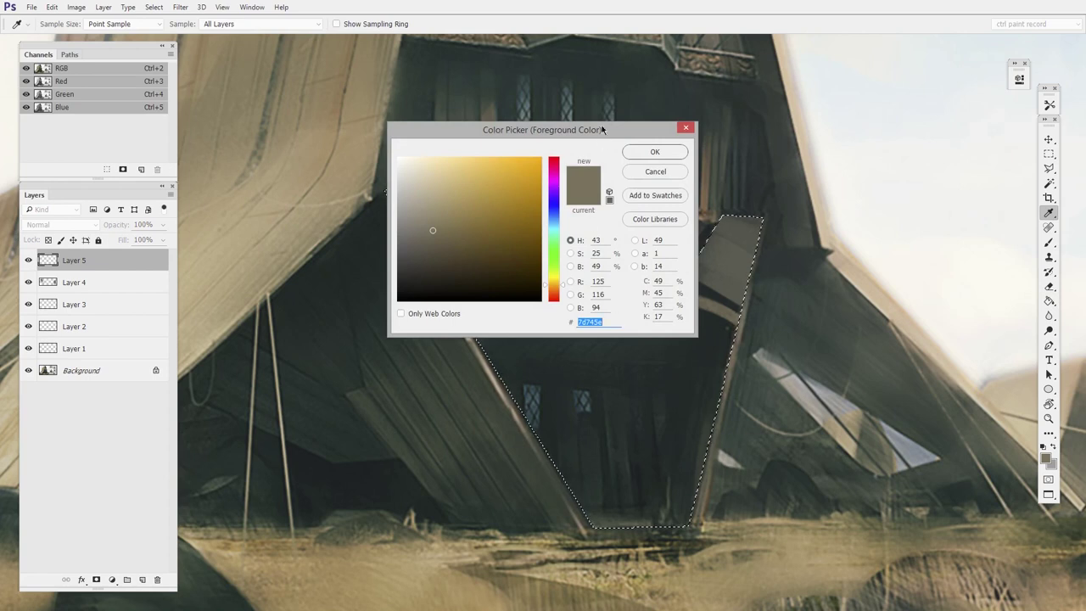
pyautogui.moveTo(601, 129); pyautogui.dragTo(934, 124)
pyautogui.write('000000')
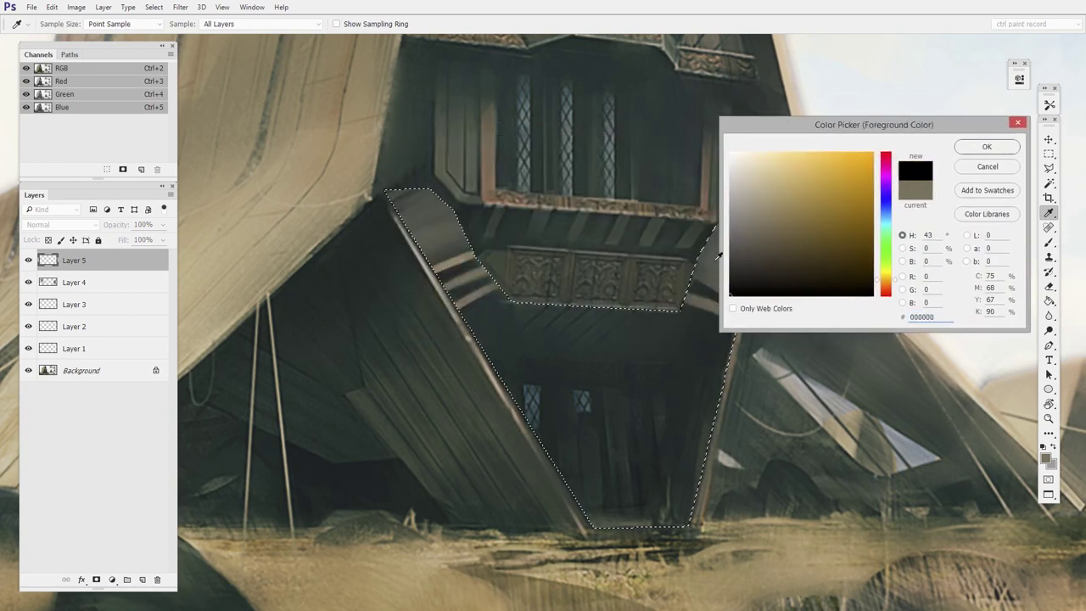
pyautogui.press('Return')
pyautogui.press('g')
pyautogui.click(703, 348)
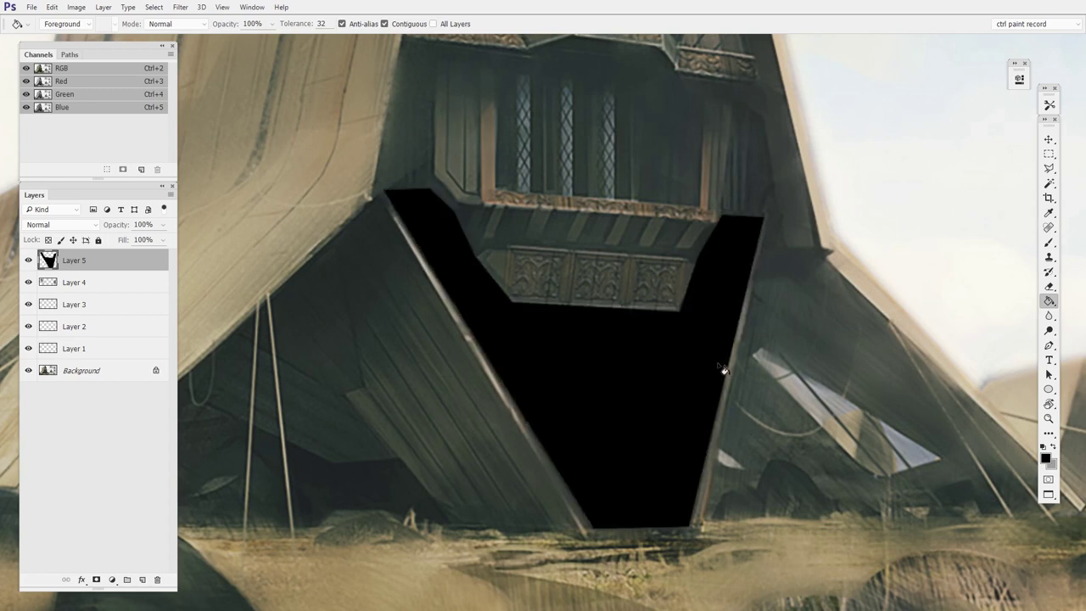
# Step: Tag the black doorway layer with the Red colour label and hide it
pyautogui.rightClick(29, 262)
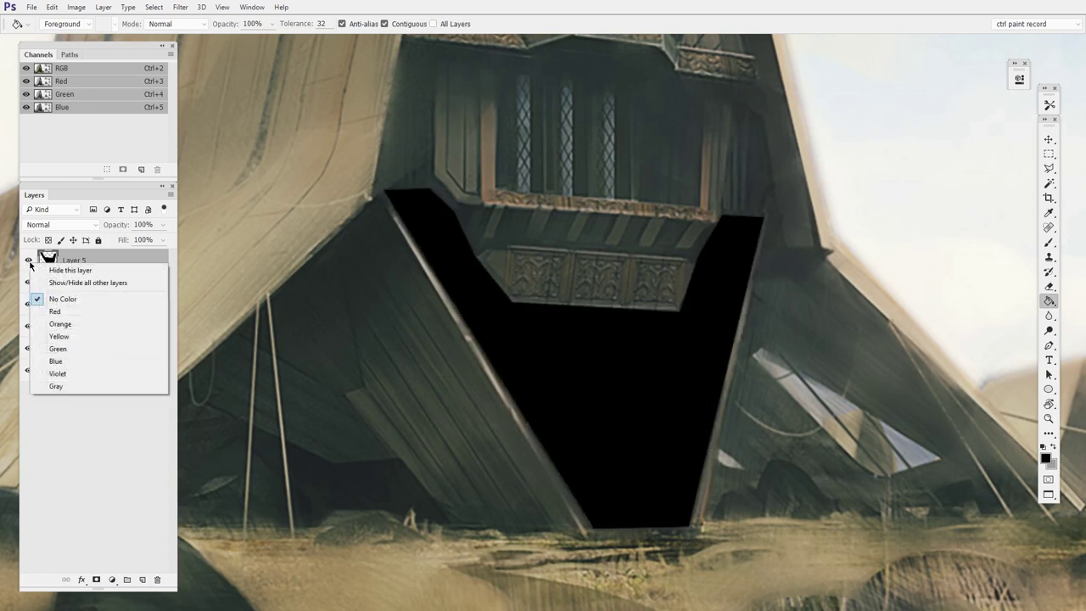
pyautogui.click(67, 313)
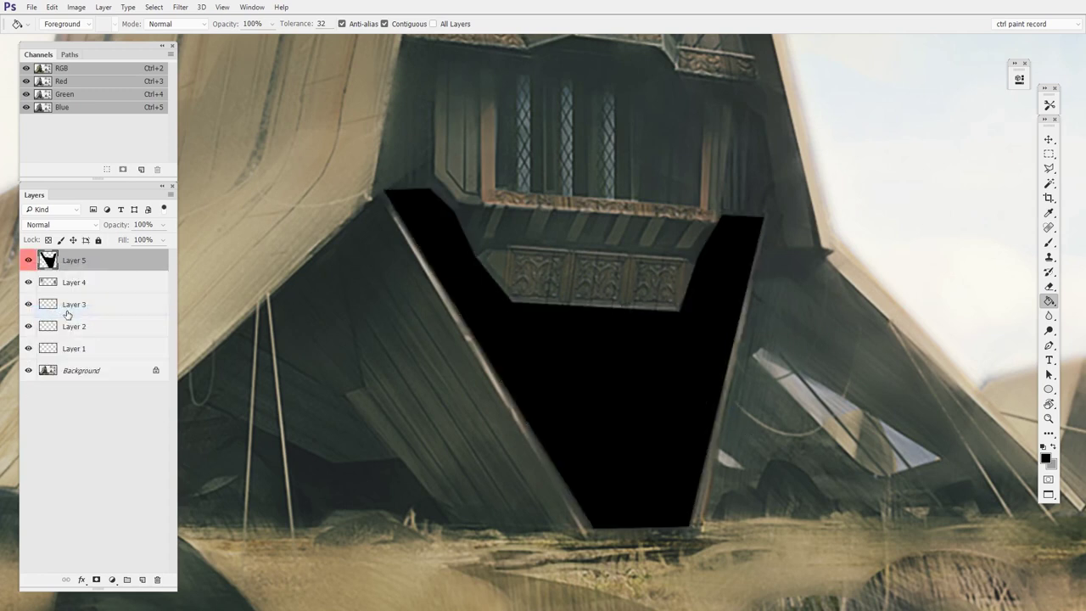
pyautogui.click(28, 260)
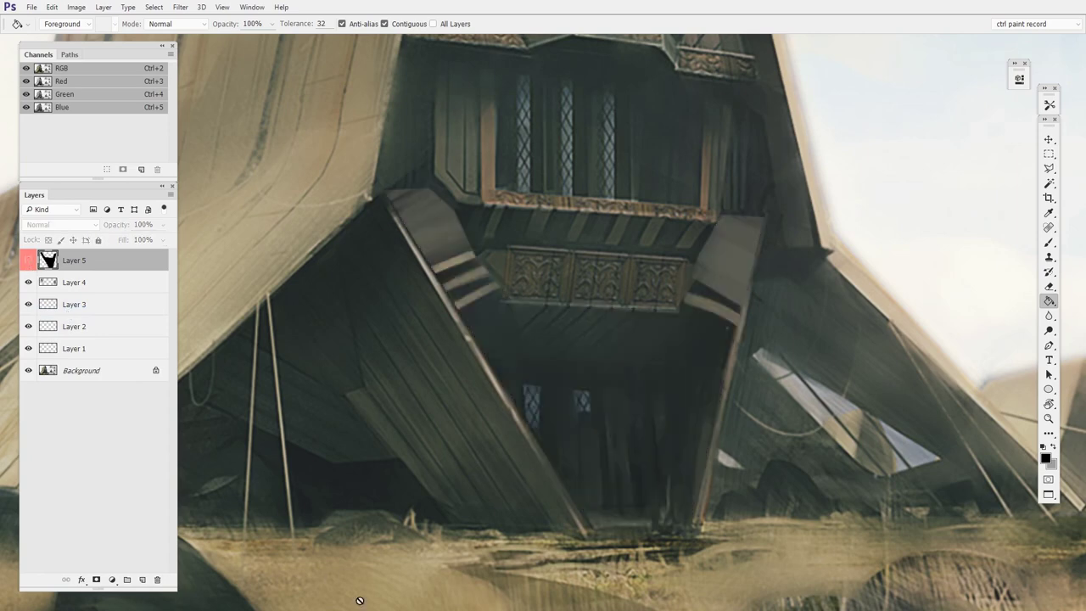
# Step: Load the doorway selection from the hidden Layer 5 and add a new layer above Layer 4
pyautogui.moveTo(757, 385)
pyautogui.mouseDown()
pyautogui.moveTo(740, 383)
pyautogui.moveTo(743, 424)
pyautogui.moveTo(730, 445)
pyautogui.mouseUp()
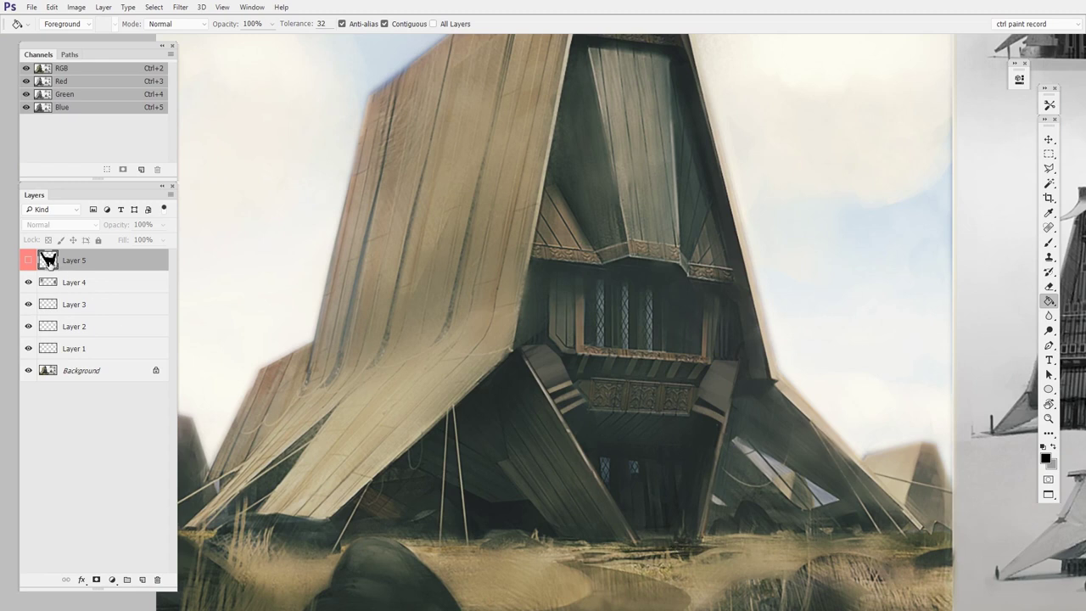
pyautogui.keyDown('ctrl'); pyautogui.click(52, 270); pyautogui.keyUp('ctrl')
pyautogui.moveTo(673, 514); pyautogui.dragTo(700, 438)
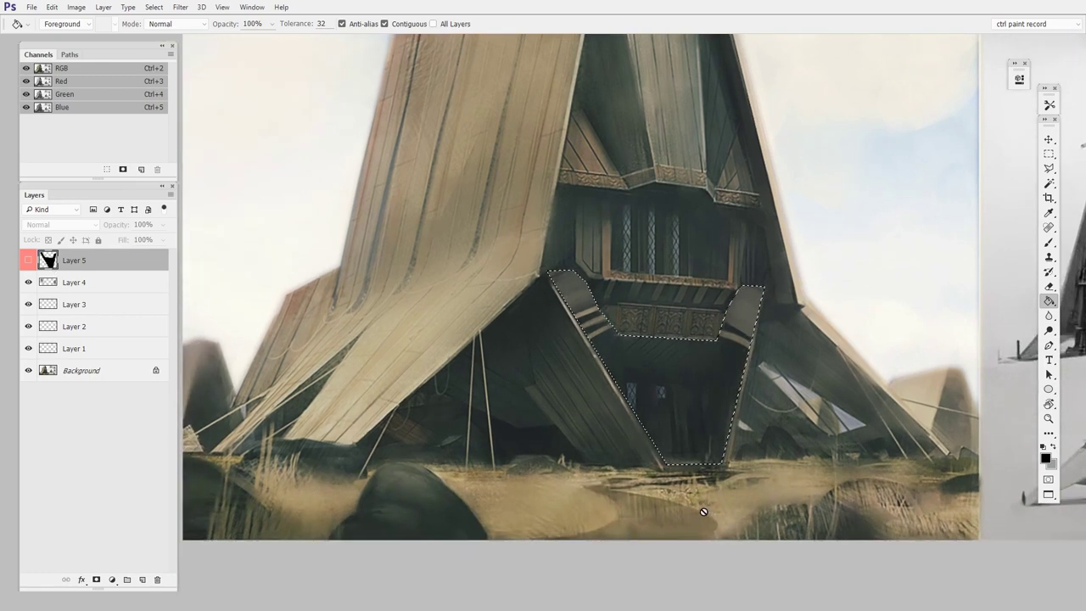
pyautogui.click(109, 286)
pyautogui.hotkey('ctrl', 'alt', 'shift', 'n')
# Step: Brush a sampled sandy ground colour along the doorway's base and soften its upper edge with a sampled dark tone
pyautogui.press('b')
pyautogui.scroll(3, 761, 435)
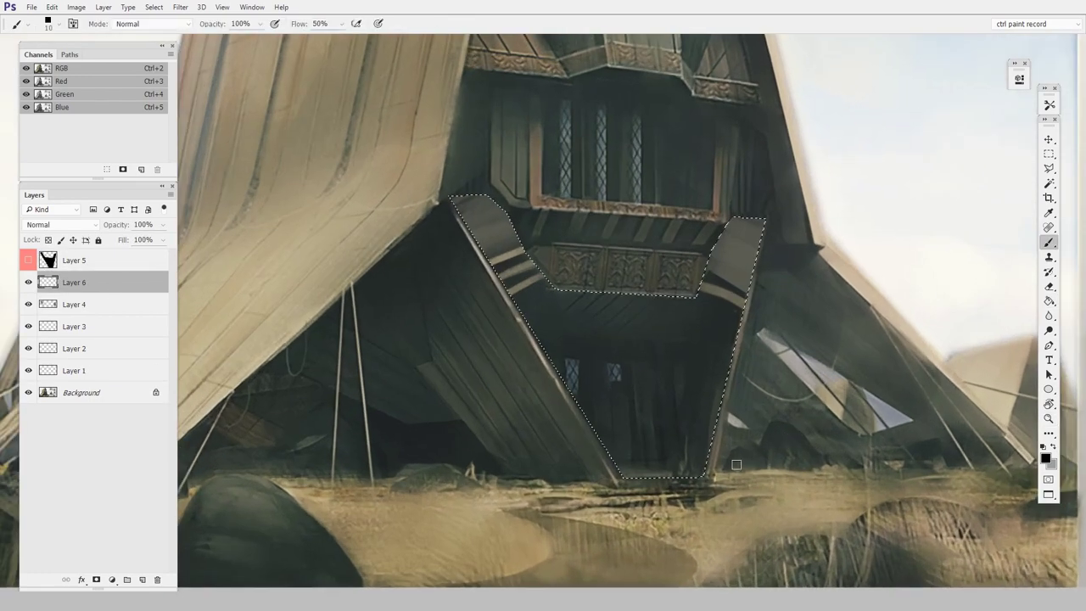
pyautogui.moveTo(736, 465)
pyautogui.mouseDown()
pyautogui.moveTo(746, 472)
pyautogui.moveTo(697, 474)
pyautogui.mouseUp()
pyautogui.keyDown('alt'); pyautogui.click(738, 523); pyautogui.keyUp('alt')
pyautogui.moveTo(664, 527)
pyautogui.mouseDown()
pyautogui.moveTo(645, 475)
pyautogui.moveTo(608, 463)
pyautogui.moveTo(678, 475)
pyautogui.mouseUp()
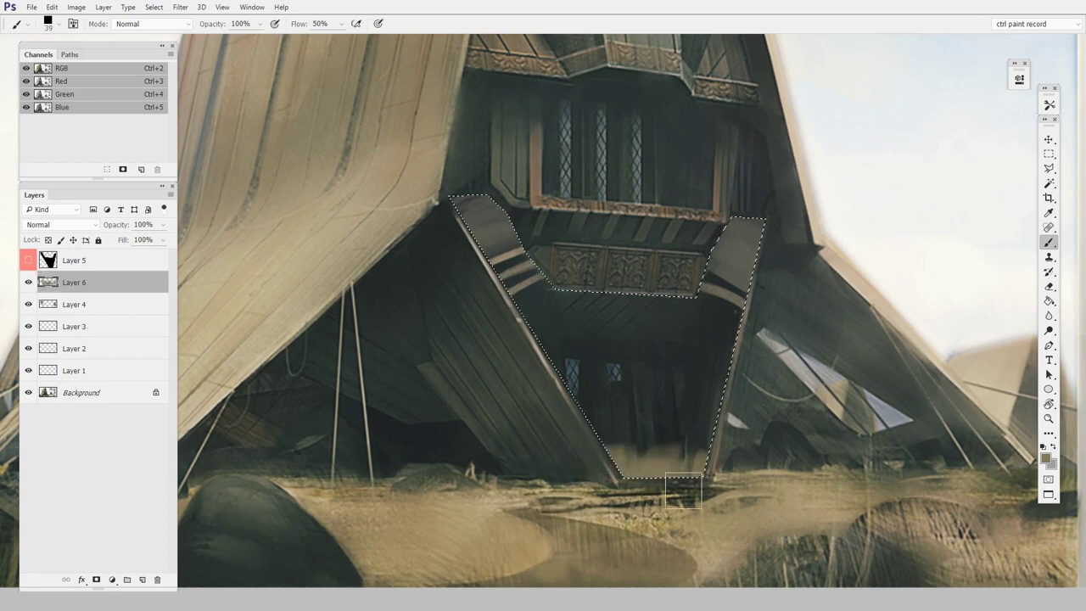
pyautogui.keyDown('alt'); pyautogui.click(664, 430); pyautogui.keyUp('alt')
pyautogui.moveTo(664, 429)
pyautogui.mouseDown()
pyautogui.moveTo(707, 442)
pyautogui.moveTo(628, 436)
pyautogui.mouseUp()
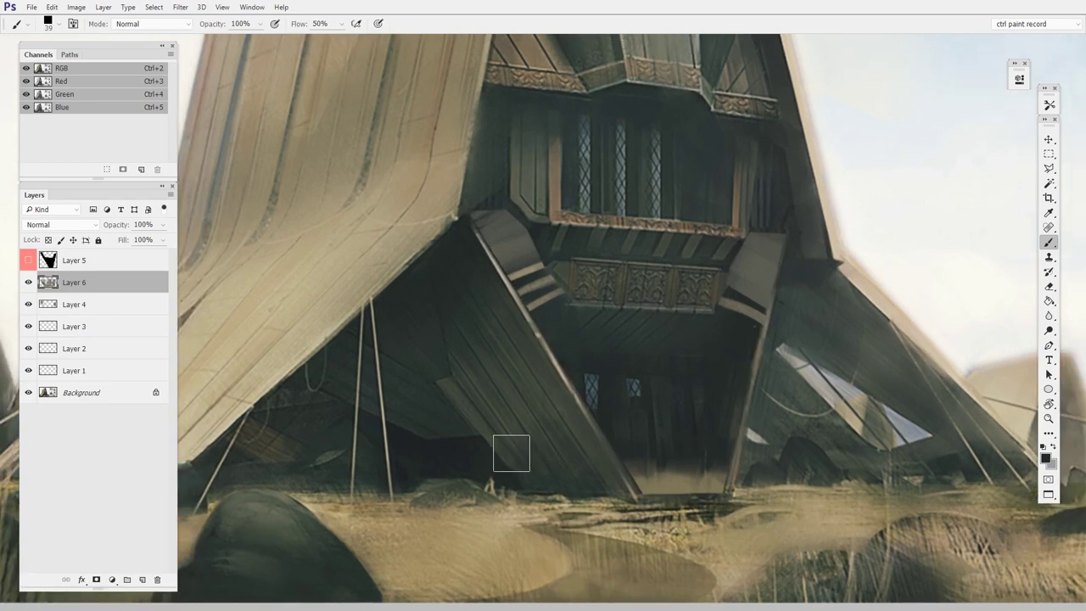
# Step: Outline the window opening above the carved panel with the Polygonal Lasso, following its frame and the trim above
pyautogui.moveTo(668, 298)
pyautogui.mouseDown()
pyautogui.moveTo(686, 334)
pyautogui.moveTo(662, 405)
pyautogui.mouseUp()
pyautogui.moveTo(662, 405); pyautogui.dragTo(705, 379)
pyautogui.press('l')
pyautogui.moveTo(783, 398); pyautogui.dragTo(798, 439)
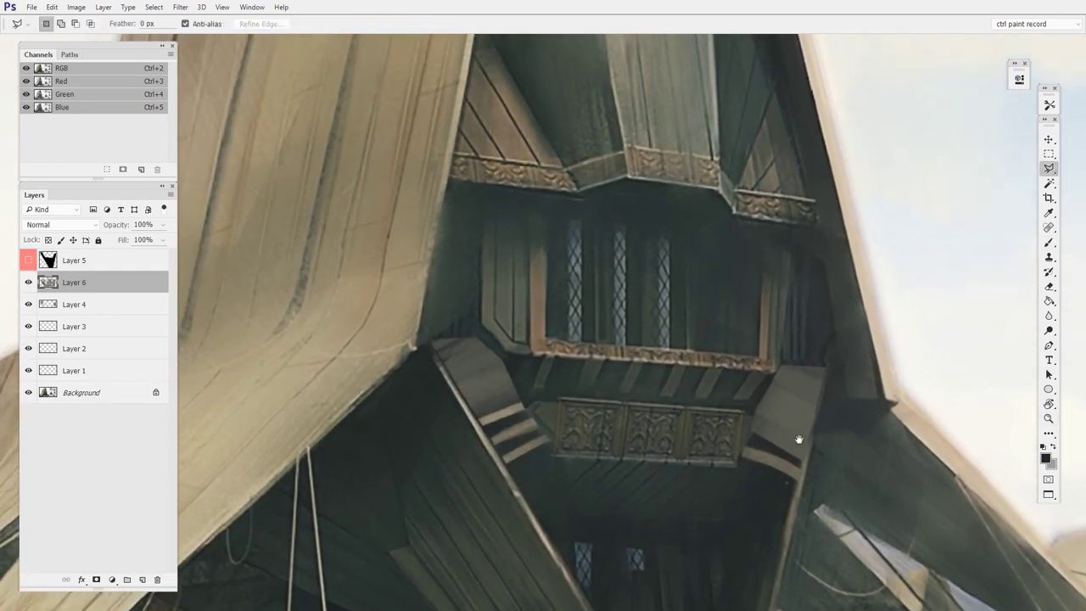
pyautogui.click(548, 337)
pyautogui.click(550, 203)
pyautogui.click(582, 205)
pyautogui.click(588, 195)
pyautogui.click(630, 182)
pyautogui.click(721, 193)
pyautogui.click(731, 210)
pyautogui.click(733, 219)
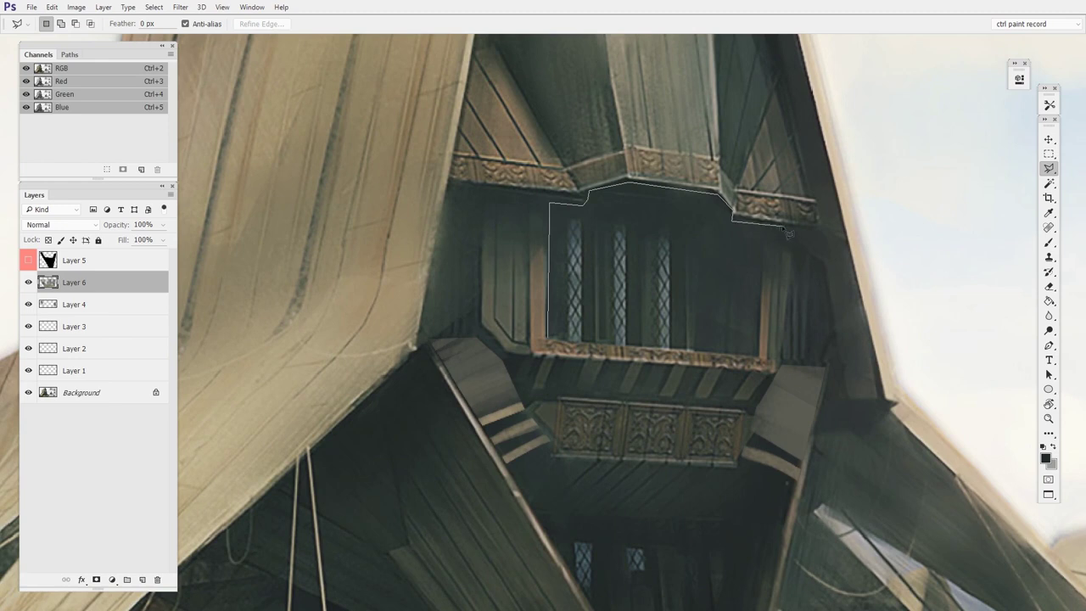
pyautogui.click(762, 226)
pyautogui.click(758, 355)
pyautogui.click(550, 342)
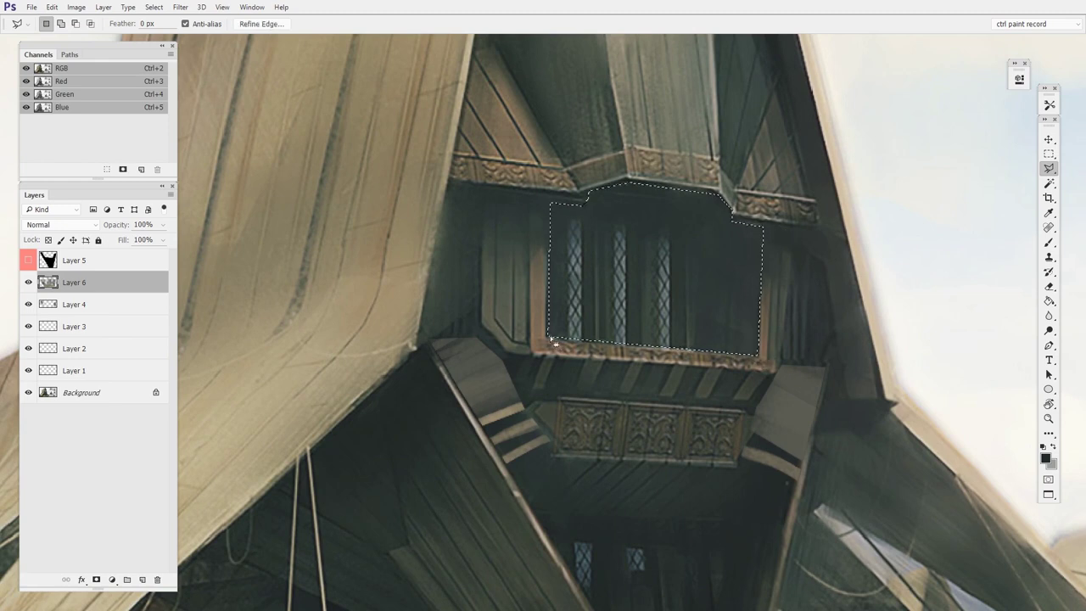
# Step: Fill the window selection with turquoise (00ffe5) on a new red-tagged layer and hide that layer
pyautogui.click(141, 579)
pyautogui.click(1049, 301)
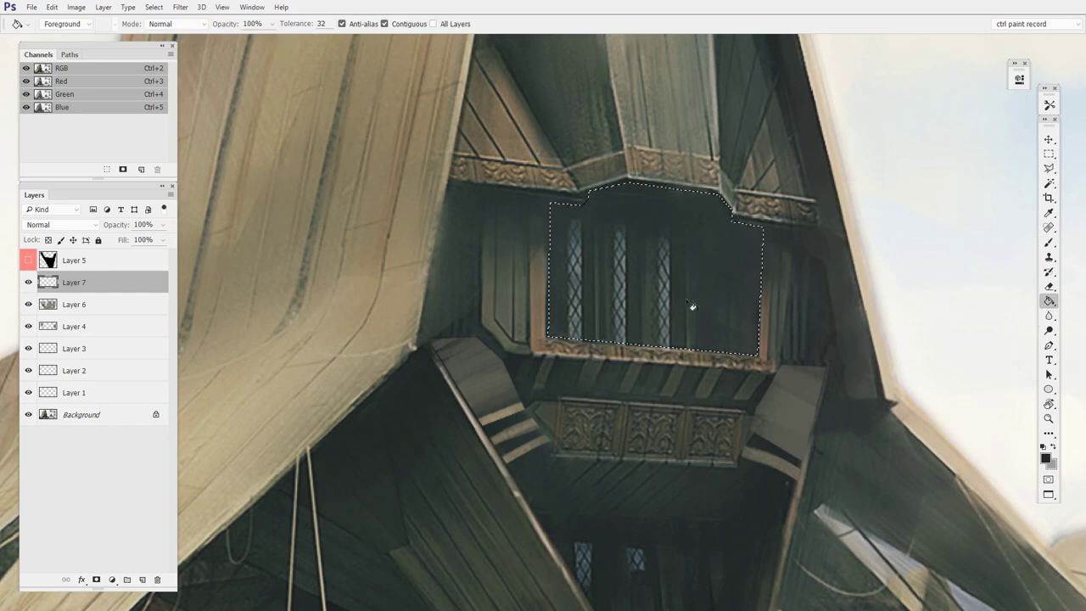
pyautogui.press('n')
pyautogui.moveTo(859, 180); pyautogui.dragTo(876, 142)
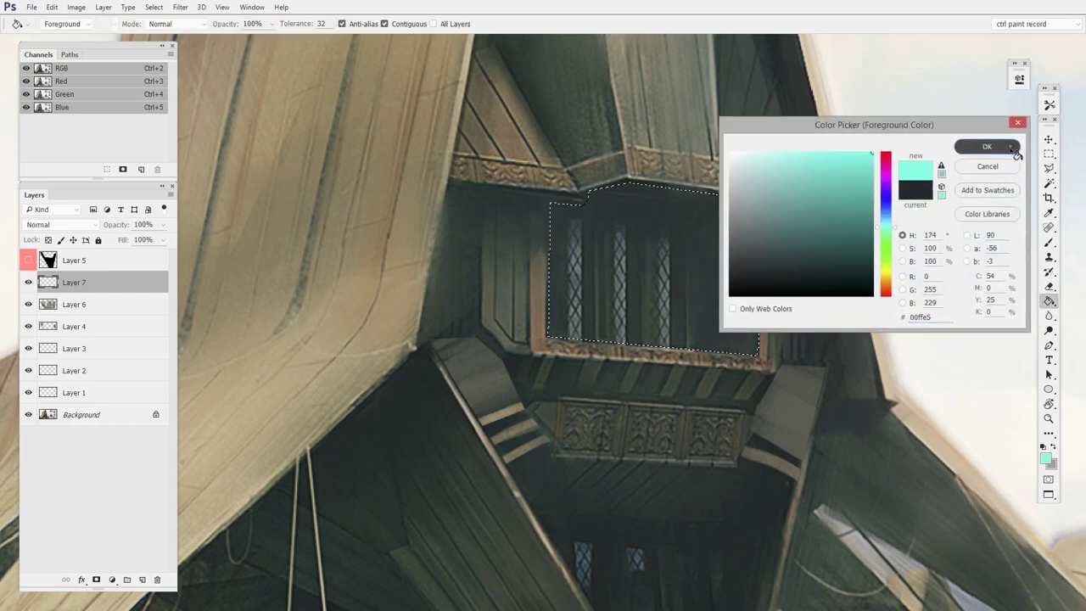
pyautogui.click(986, 147)
pyautogui.click(734, 288)
pyautogui.hotkey('ctrl', 'd')
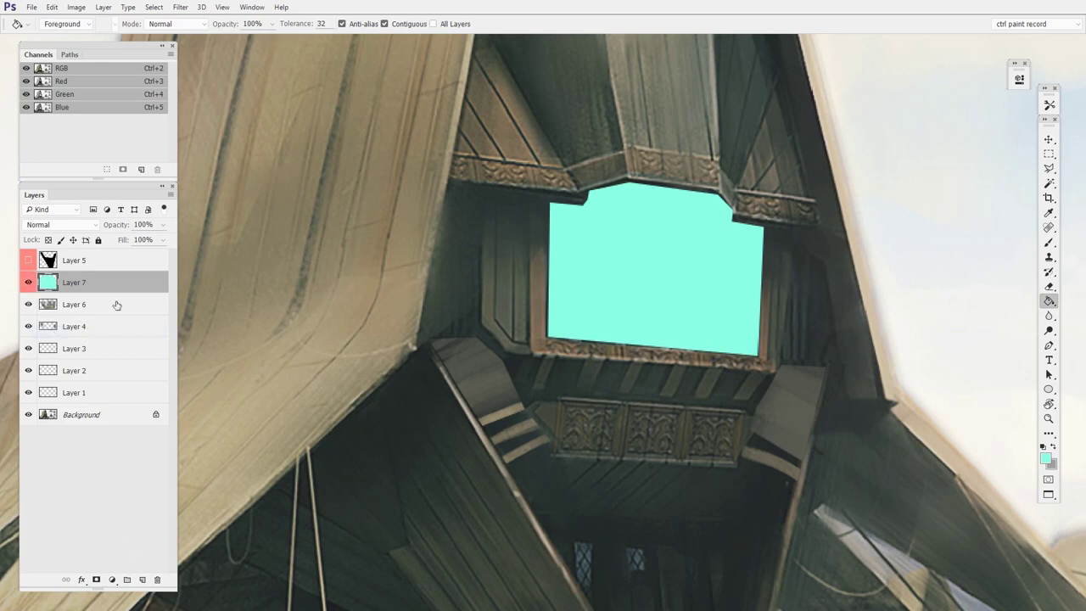
pyautogui.click(29, 283)
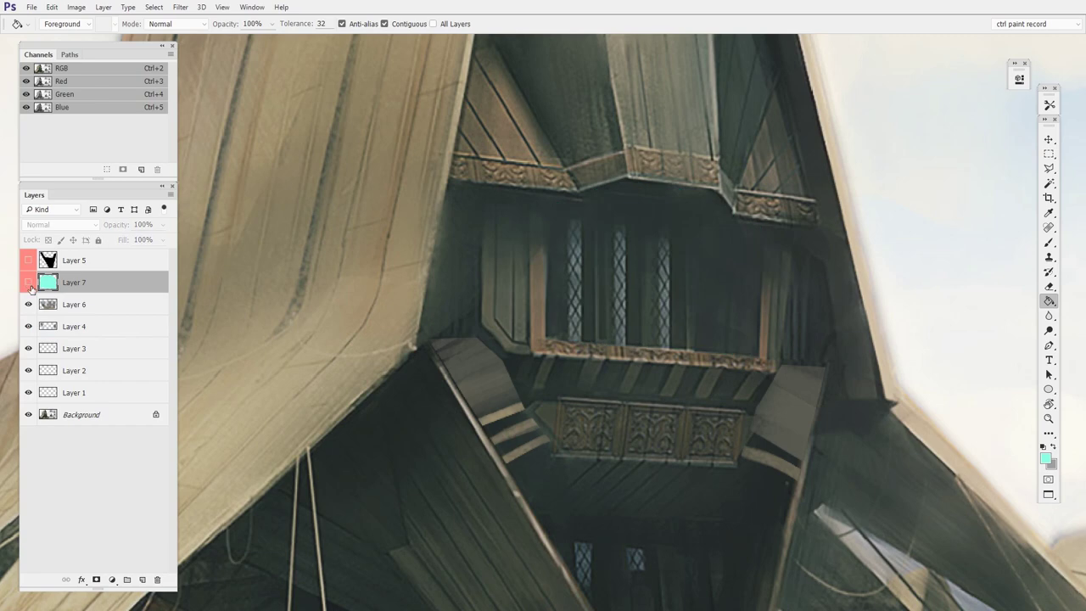
# Step: Load the window shape from Layer 7 and the doorway shape from Layer 5 as selections in turn
pyautogui.hotkey('ctrl', 'space')
pyautogui.moveTo(705, 461); pyautogui.dragTo(687, 400)
pyautogui.press('space')
pyautogui.moveTo(768, 489)
pyautogui.mouseDown()
pyautogui.moveTo(691, 500)
pyautogui.moveTo(716, 505)
pyautogui.mouseUp()
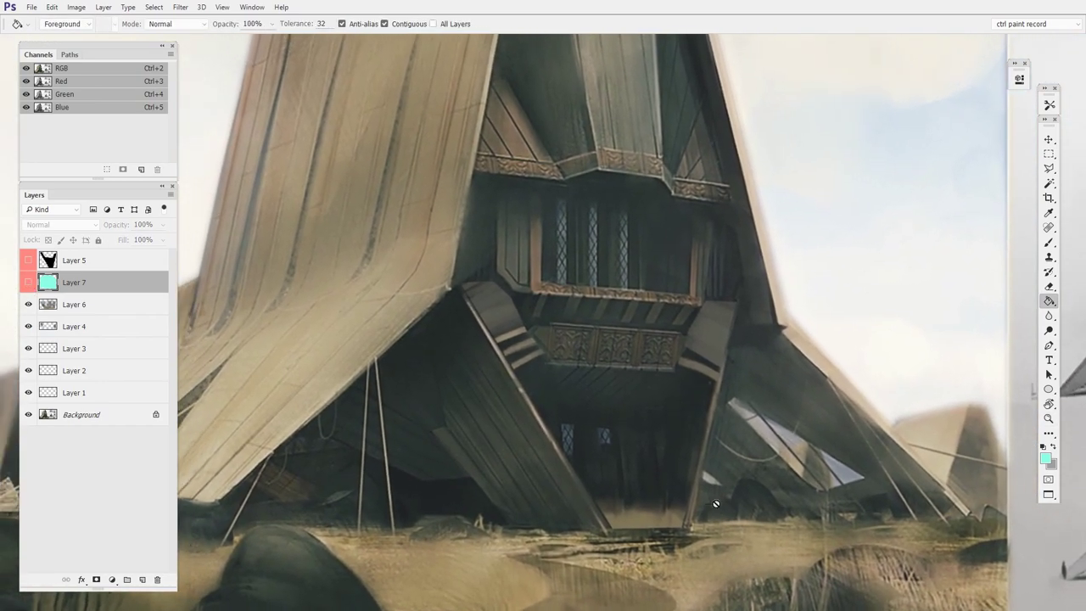
pyautogui.keyDown('ctrl'); pyautogui.click(49, 284); pyautogui.keyUp('ctrl')
pyautogui.keyDown('ctrl'); pyautogui.click(48, 261); pyautogui.keyUp('ctrl')
pyautogui.hotkey('ctrl', 'space')
pyautogui.moveTo(727, 420); pyautogui.dragTo(747, 421)
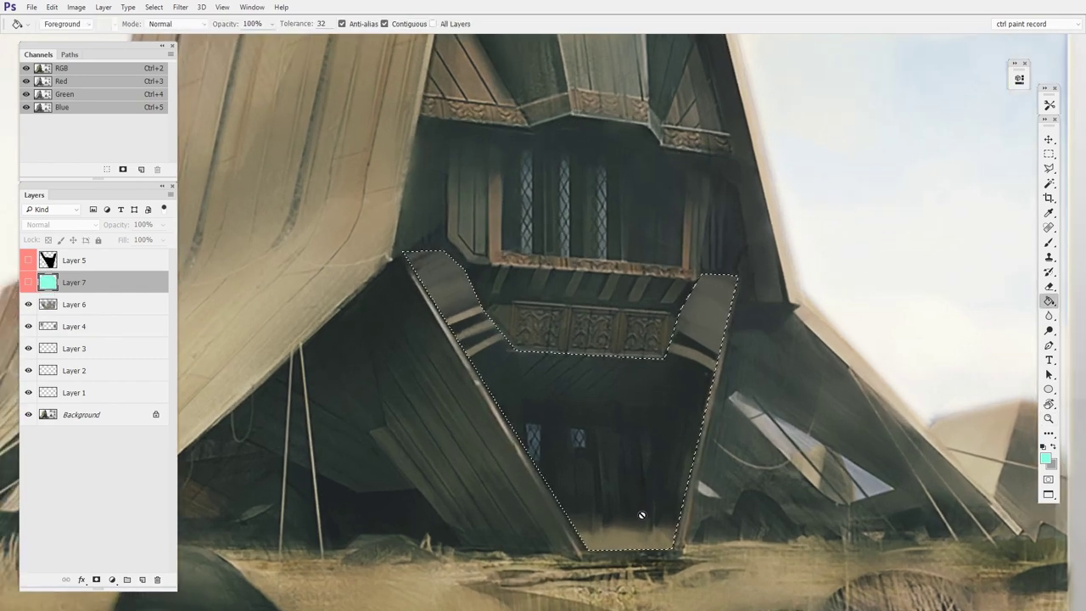
pyautogui.keyDown('ctrl'); pyautogui.click(49, 284); pyautogui.keyUp('ctrl')
pyautogui.keyDown('ctrl'); pyautogui.click(49, 261); pyautogui.keyUp('ctrl')
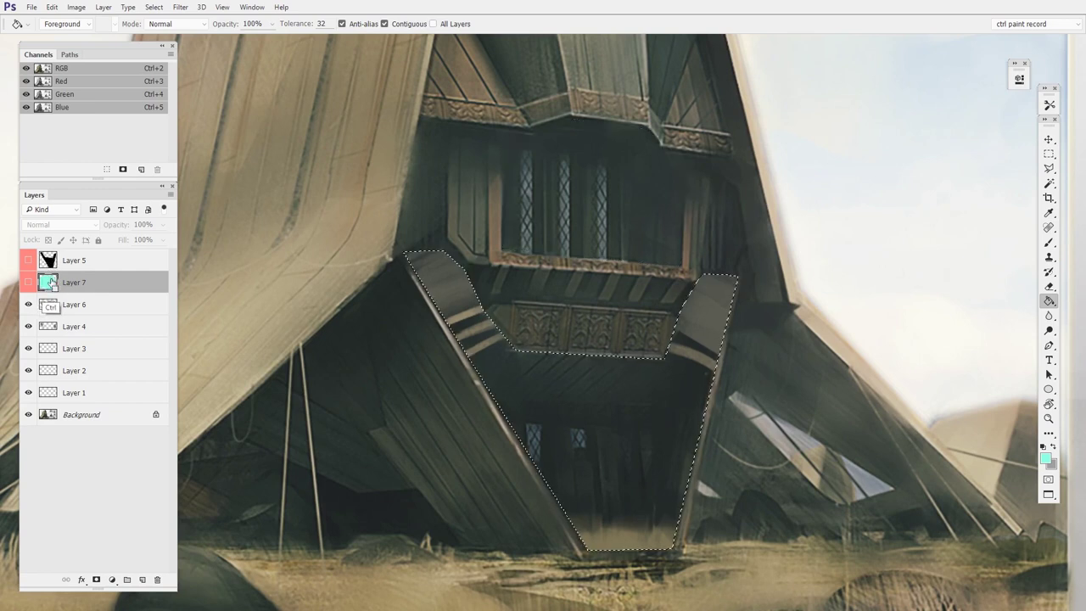
# Step: Clear the selection and rename the hidden Layer 5 as "doorway" and Layer 7 as "mid windows"
pyautogui.hotkey('ctrl', 'd')
pyautogui.doubleClick(75, 261)
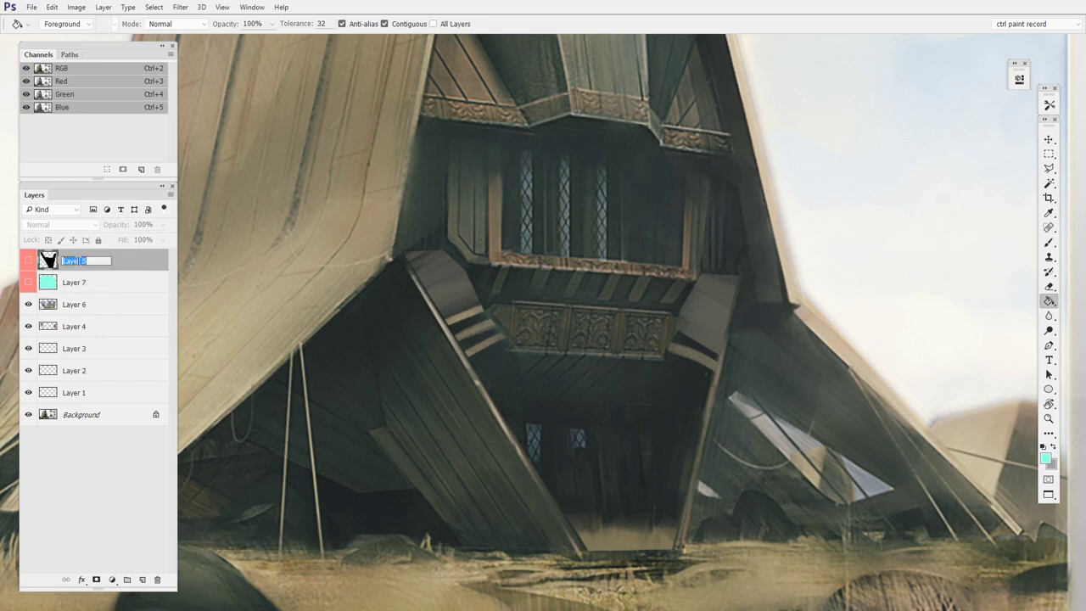
pyautogui.write('doorway')
pyautogui.doubleClick(65, 282)
pyautogui.write('r')
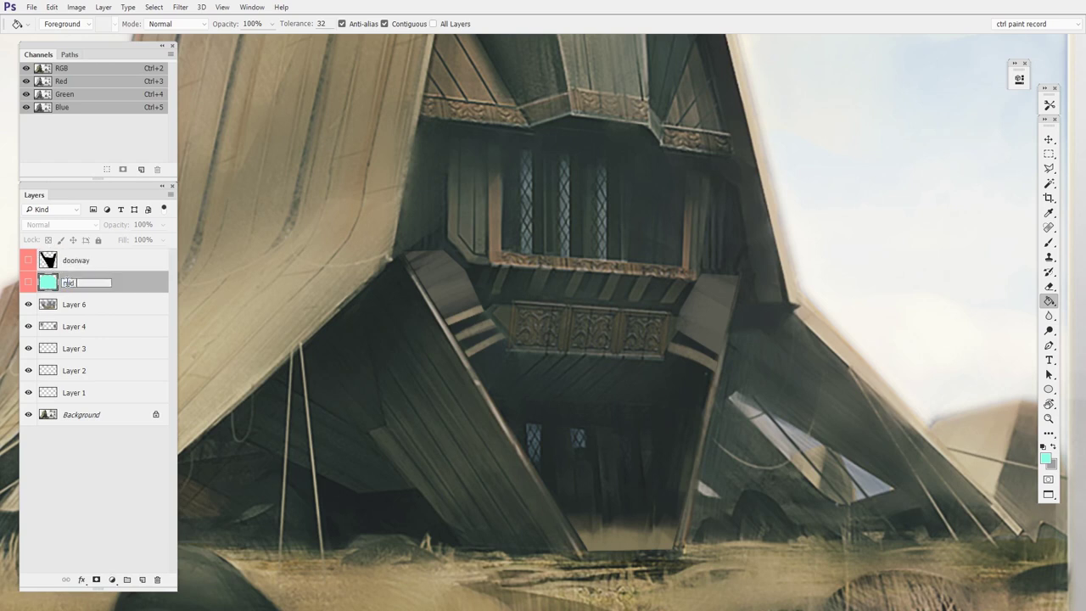
pyautogui.write('ed windows')
pyautogui.press('Return')
# Step: Group the doorway and mid windows layers in a red-tagged group named "selections" and expand it
pyautogui.click(124, 264)
pyautogui.keyDown('shift'); pyautogui.click(124, 284); pyautogui.keyUp('shift')
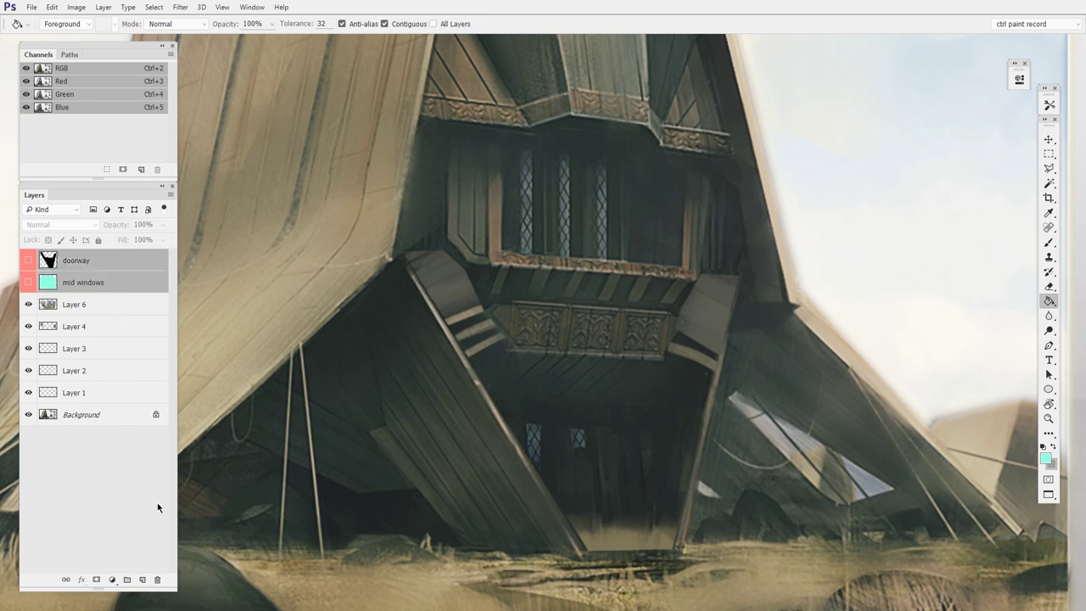
pyautogui.click(126, 580)
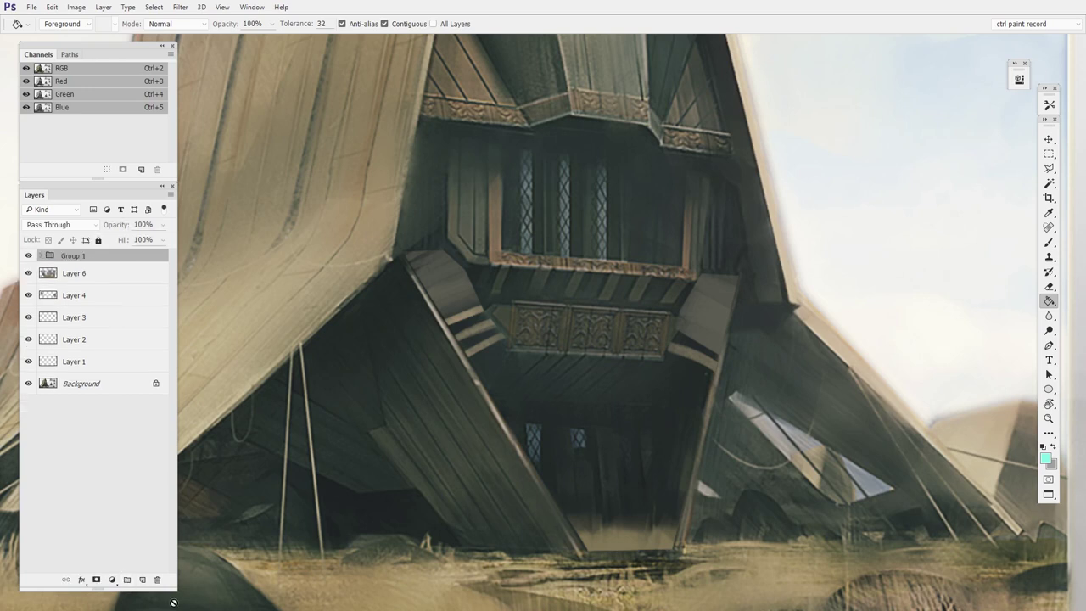
pyautogui.rightClick(29, 257)
pyautogui.click(76, 302)
pyautogui.doubleClick(76, 256)
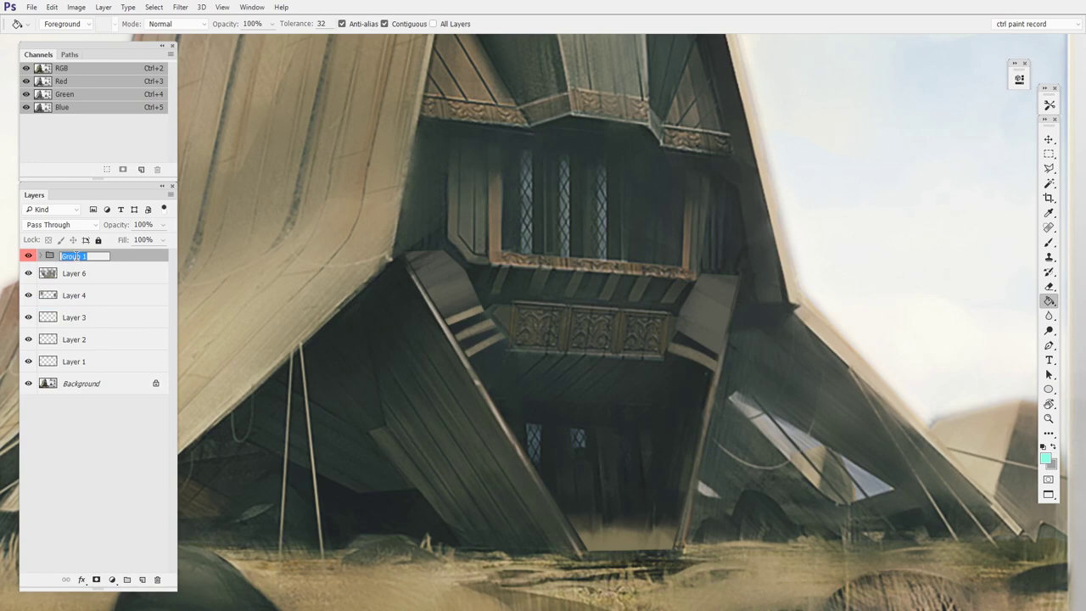
pyautogui.write('selections')
pyautogui.press('Return')
pyautogui.click(39, 255)
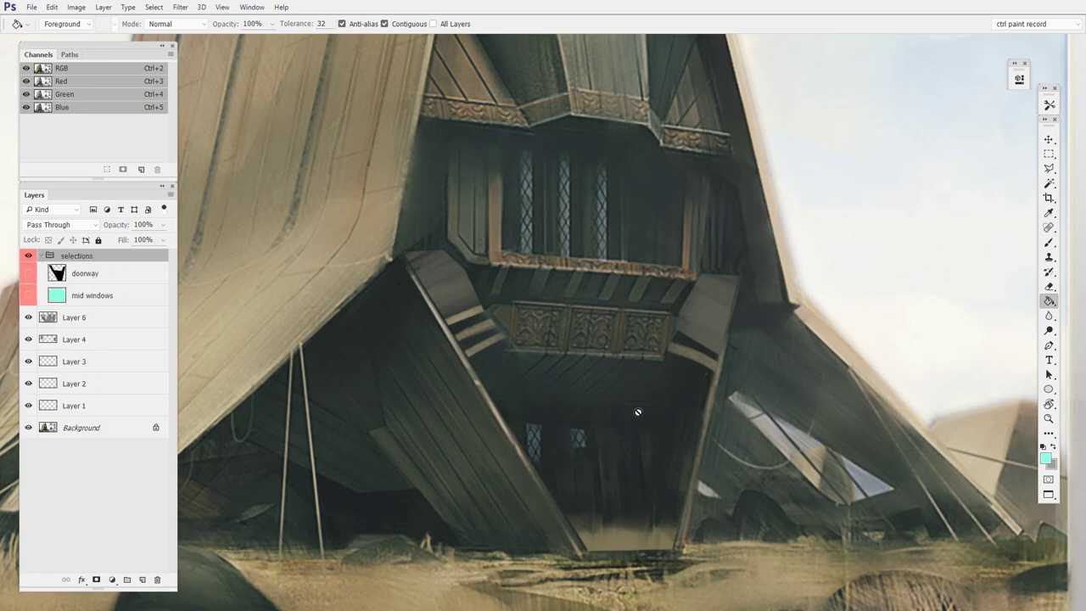
# Step: Load the mid windows shape as a selection and add a new layer above Layer 6
pyautogui.moveTo(624, 420)
pyautogui.mouseDown()
pyautogui.moveTo(228, 352)
pyautogui.moveTo(227, 379)
pyautogui.mouseUp()
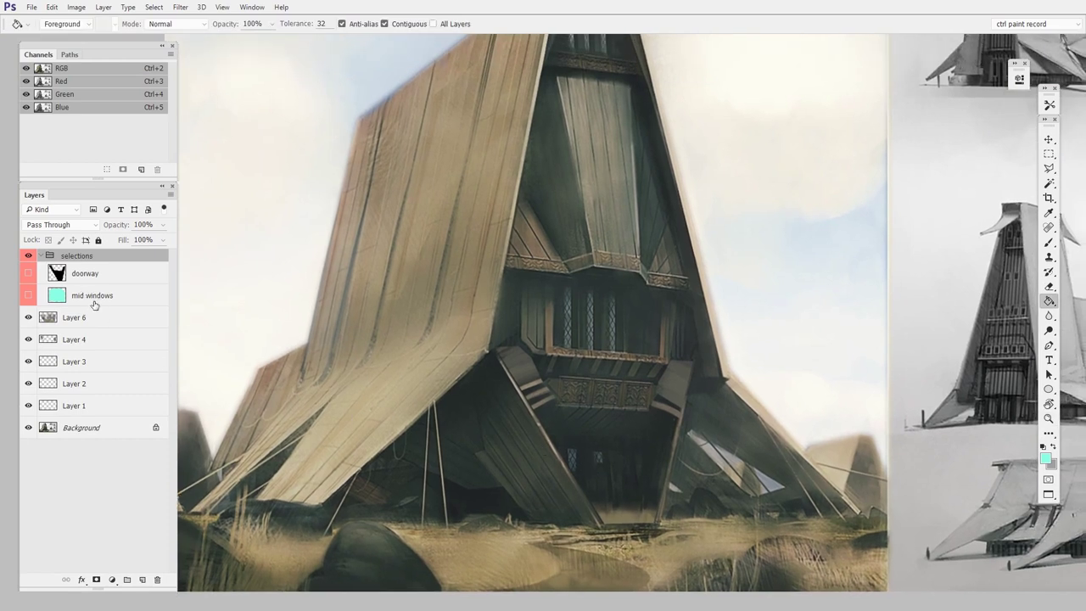
pyautogui.keyDown('ctrl'); pyautogui.click(56, 296); pyautogui.keyUp('ctrl')
pyautogui.hotkey('ctrl', 'shift', 'alt', 'n')
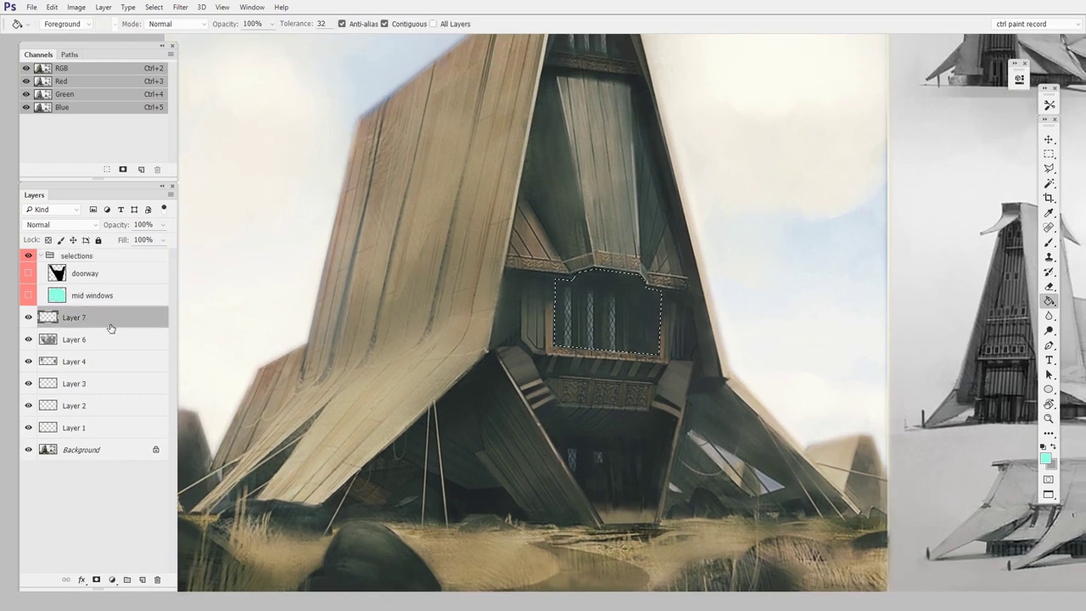
# Step: Brush a sampled pale sky colour across the window selection, then deselect and delete that test layer
pyautogui.press('b')
pyautogui.keyDown('alt'); pyautogui.click(730, 273); pyautogui.keyUp('alt')
pyautogui.moveTo(667, 296); pyautogui.dragTo(667, 385)
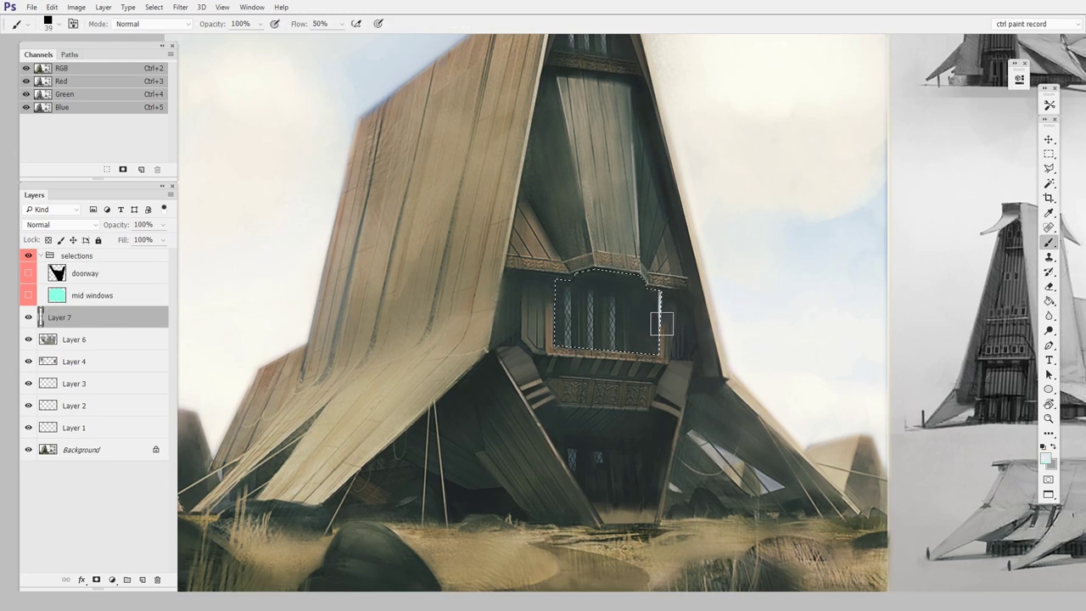
pyautogui.moveTo(661, 322)
pyautogui.mouseDown()
pyautogui.moveTo(651, 304)
pyautogui.moveTo(603, 380)
pyautogui.mouseUp()
pyautogui.moveTo(607, 339)
pyautogui.mouseDown()
pyautogui.moveTo(573, 252)
pyautogui.moveTo(552, 276)
pyautogui.mouseUp()
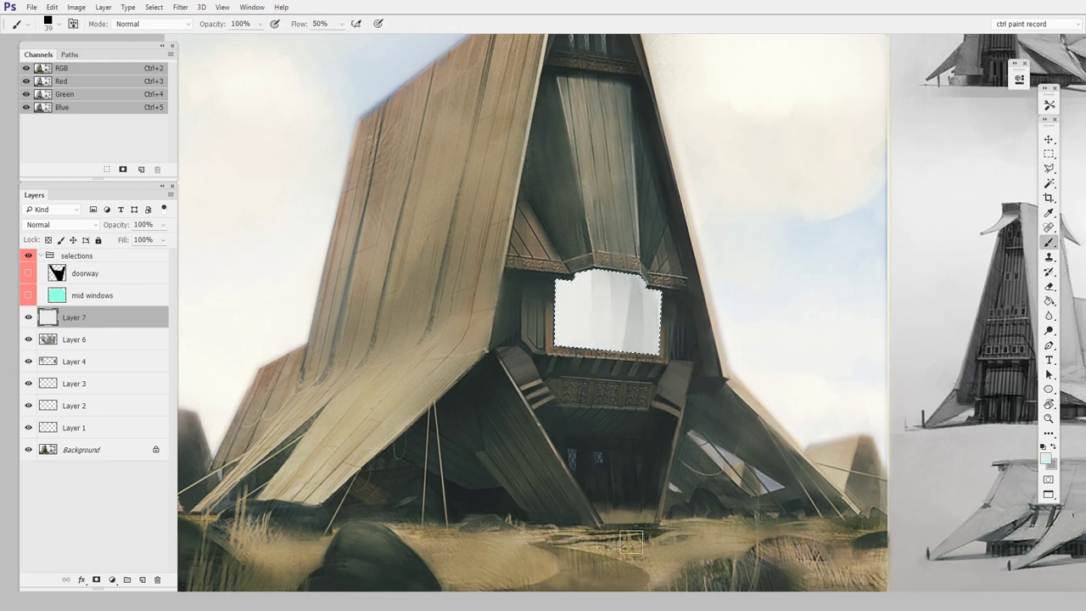
pyautogui.hotkey('ctrl', 'd')
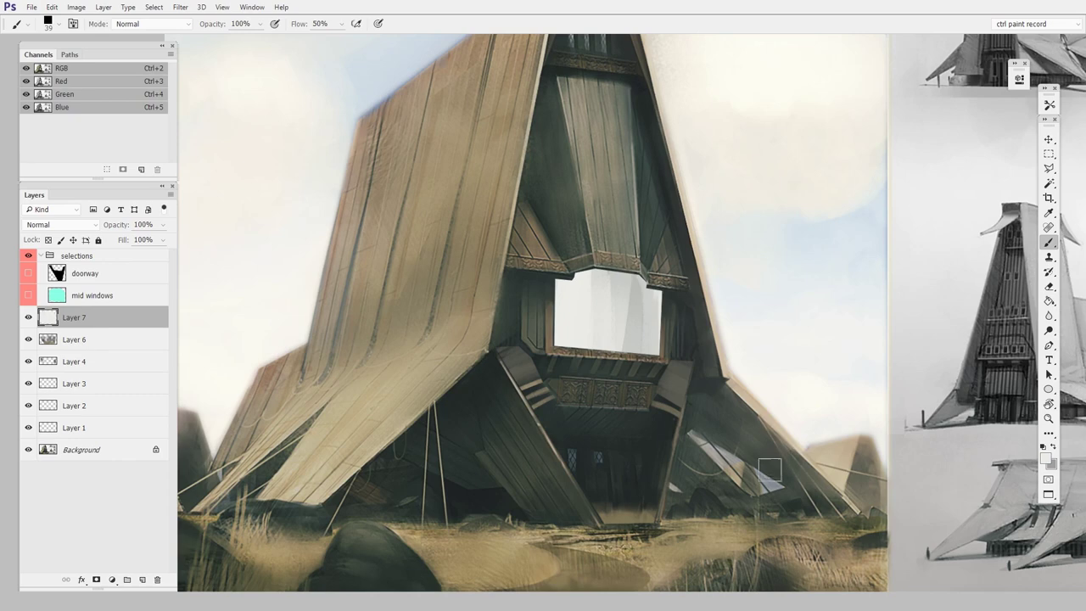
pyautogui.click(158, 581)
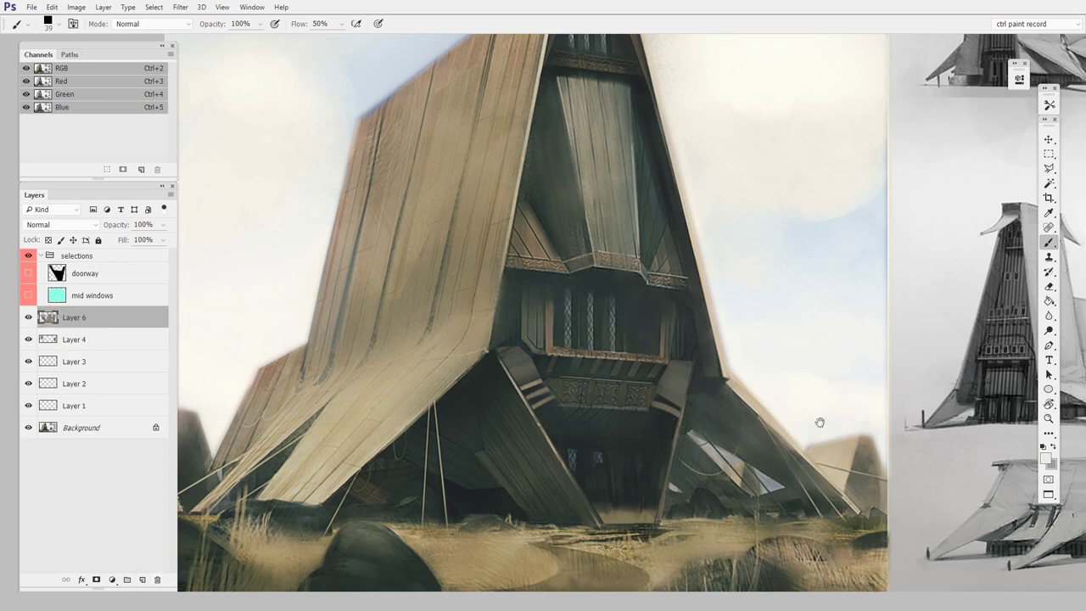
# Step: On a new layer above Layer 6, paint broad strokes of a sampled dark tone across the doorway with the brush size at 124
pyautogui.moveTo(820, 424); pyautogui.dragTo(755, 439)
pyautogui.moveTo(755, 438)
pyautogui.mouseDown()
pyautogui.moveTo(733, 429)
pyautogui.moveTo(696, 442)
pyautogui.moveTo(722, 462)
pyautogui.mouseUp()
pyautogui.moveTo(722, 463)
pyautogui.mouseDown()
pyautogui.moveTo(723, 449)
pyautogui.moveTo(747, 451)
pyautogui.mouseUp()
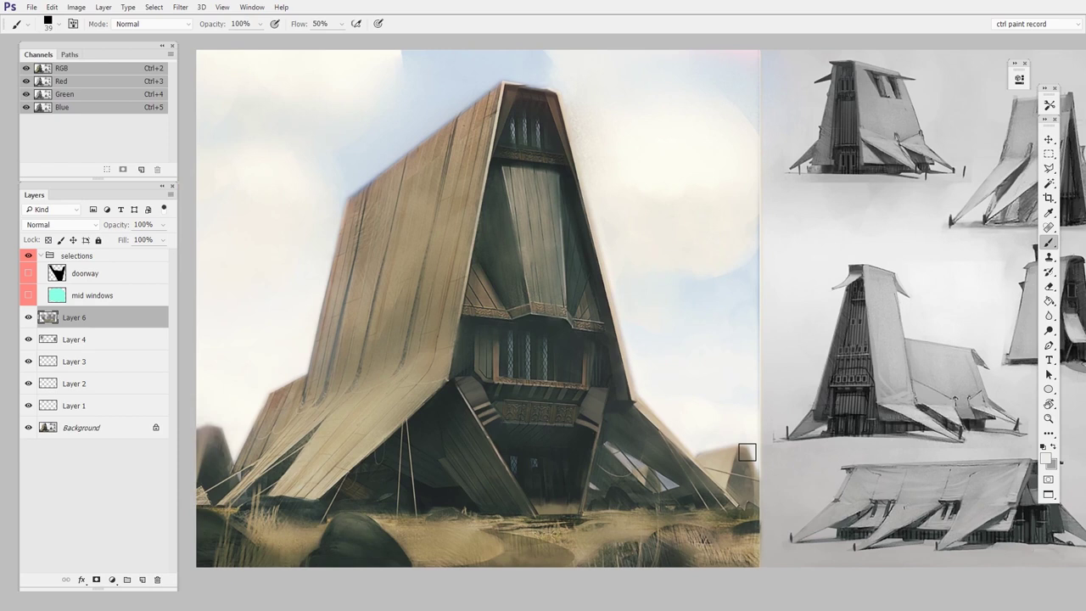
pyautogui.hotkey('ctrl', 'shift', 'alt', 'n')
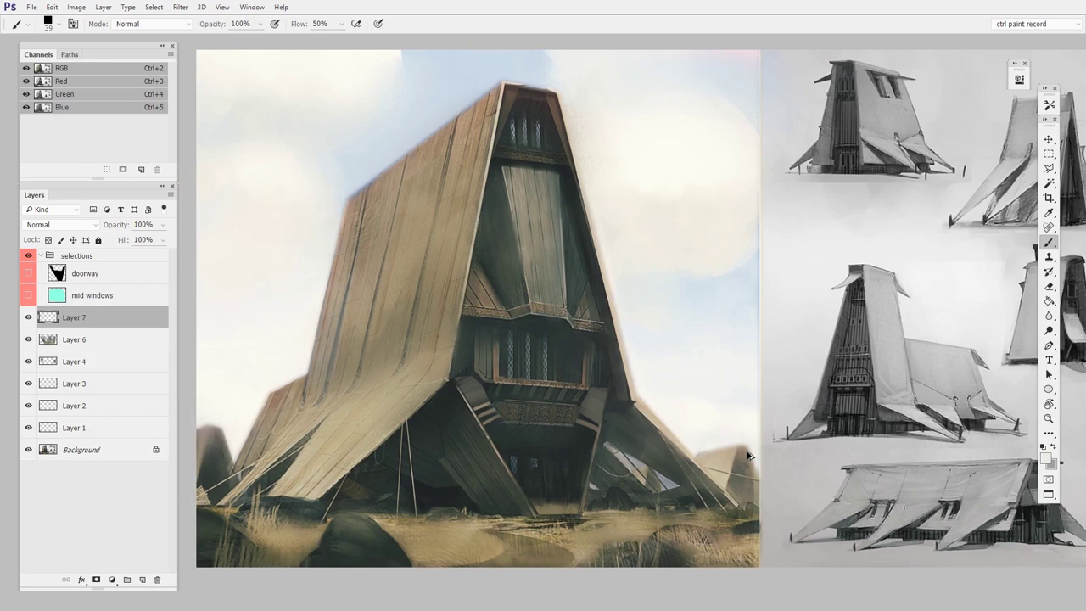
pyautogui.press(']')
pyautogui.press(']')
pyautogui.press(']')
pyautogui.press(']')
pyautogui.press(']')
pyautogui.press(']')
pyautogui.press(']')
pyautogui.keyDown('alt'); pyautogui.click(586, 437); pyautogui.keyUp('alt')
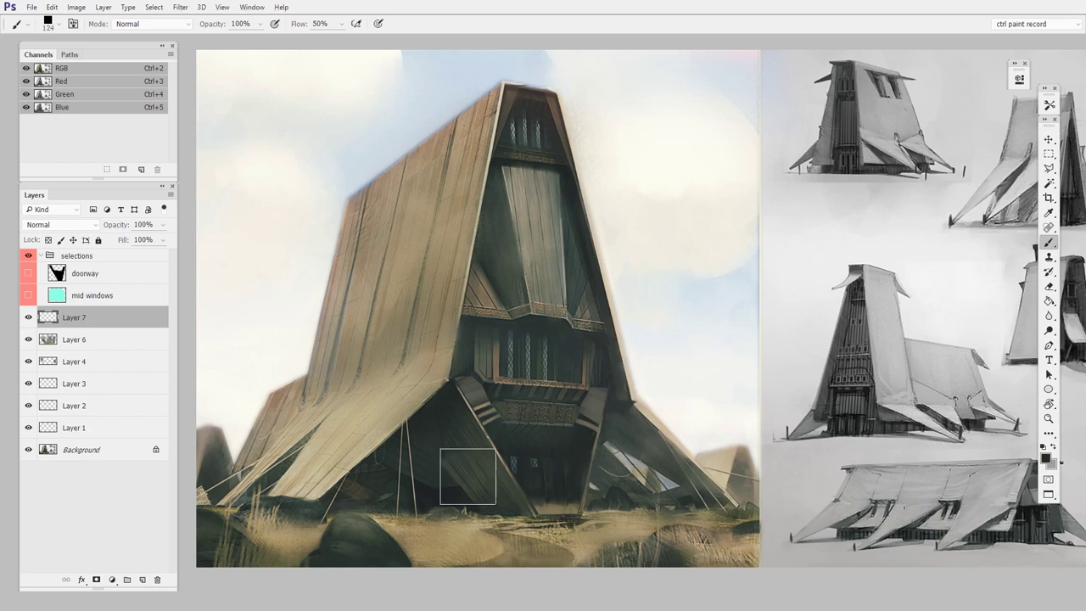
pyautogui.moveTo(444, 460)
pyautogui.mouseDown()
pyautogui.moveTo(744, 393)
pyautogui.moveTo(860, 431)
pyautogui.moveTo(816, 466)
pyautogui.moveTo(901, 463)
pyautogui.mouseUp()
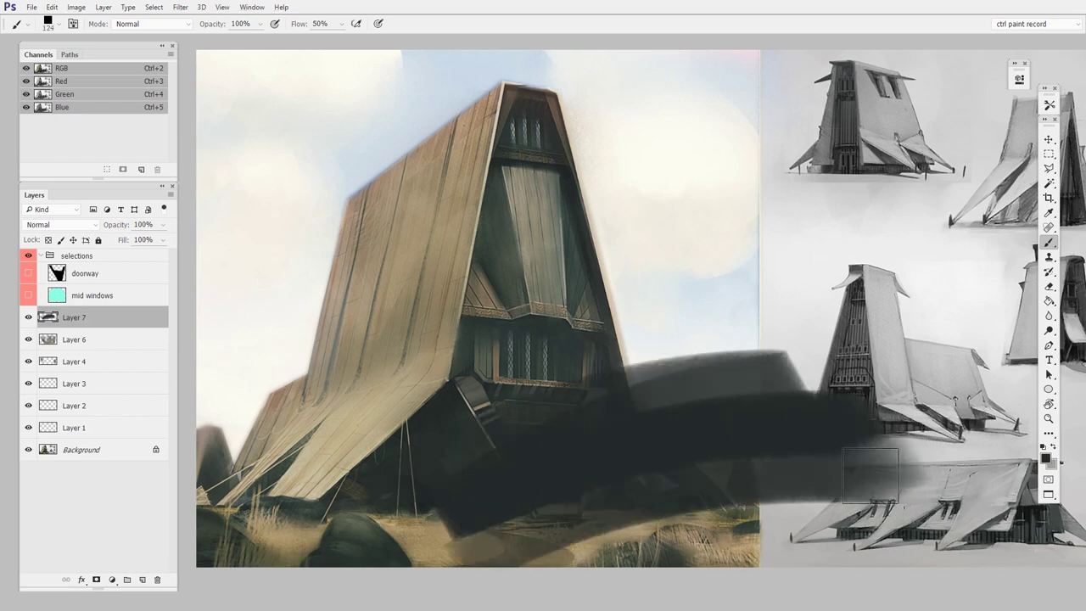
# Step: Mask the painted layer to the stored doorway shape and repaint its content with a sandy tan colour
pyautogui.keyDown('ctrl'); pyautogui.click(57, 274); pyautogui.keyUp('ctrl')
pyautogui.click(96, 579)
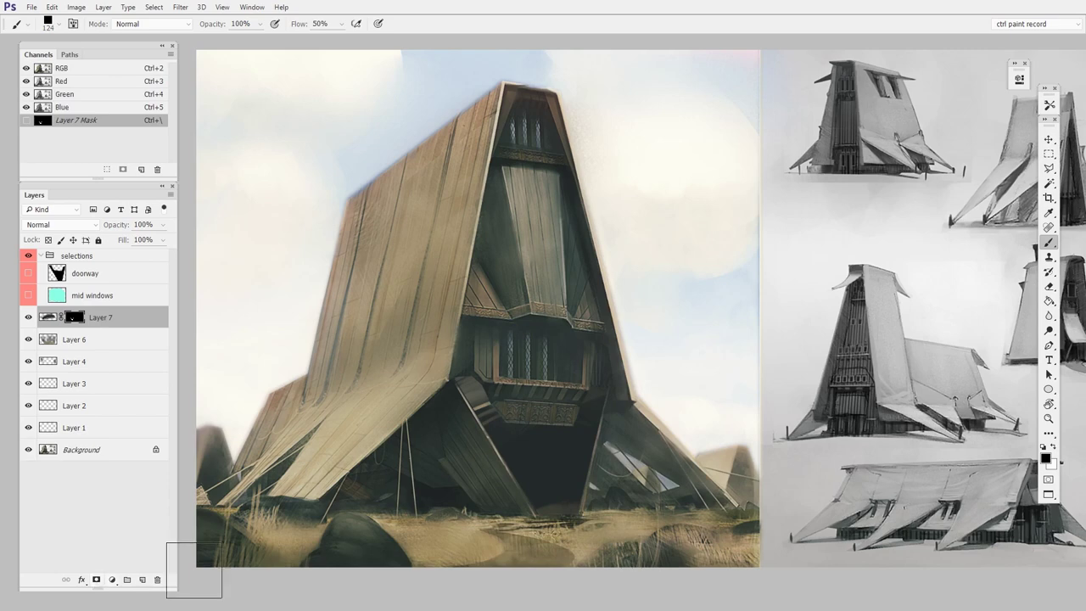
pyautogui.press('z')
pyautogui.click(601, 494)
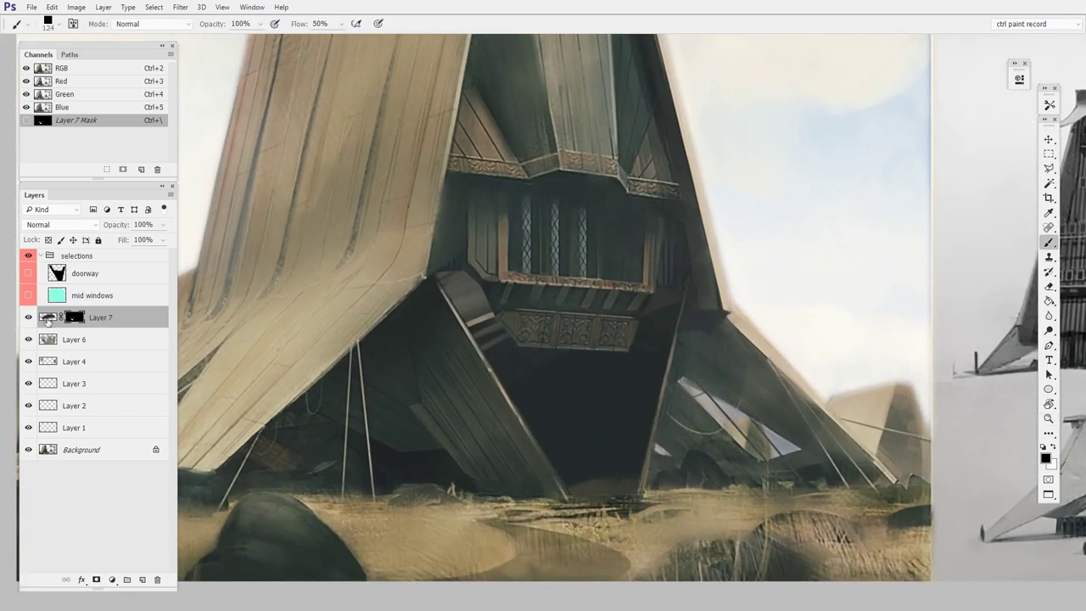
pyautogui.click(49, 317)
pyautogui.moveTo(613, 300)
pyautogui.mouseDown()
pyautogui.moveTo(661, 439)
pyautogui.moveTo(656, 359)
pyautogui.moveTo(658, 448)
pyautogui.moveTo(560, 492)
pyautogui.moveTo(535, 415)
pyautogui.moveTo(509, 451)
pyautogui.moveTo(639, 419)
pyautogui.moveTo(701, 458)
pyautogui.moveTo(595, 432)
pyautogui.moveTo(545, 494)
pyautogui.moveTo(602, 363)
pyautogui.moveTo(640, 478)
pyautogui.moveTo(643, 305)
pyautogui.moveTo(455, 354)
pyautogui.moveTo(547, 469)
pyautogui.moveTo(671, 342)
pyautogui.mouseUp()
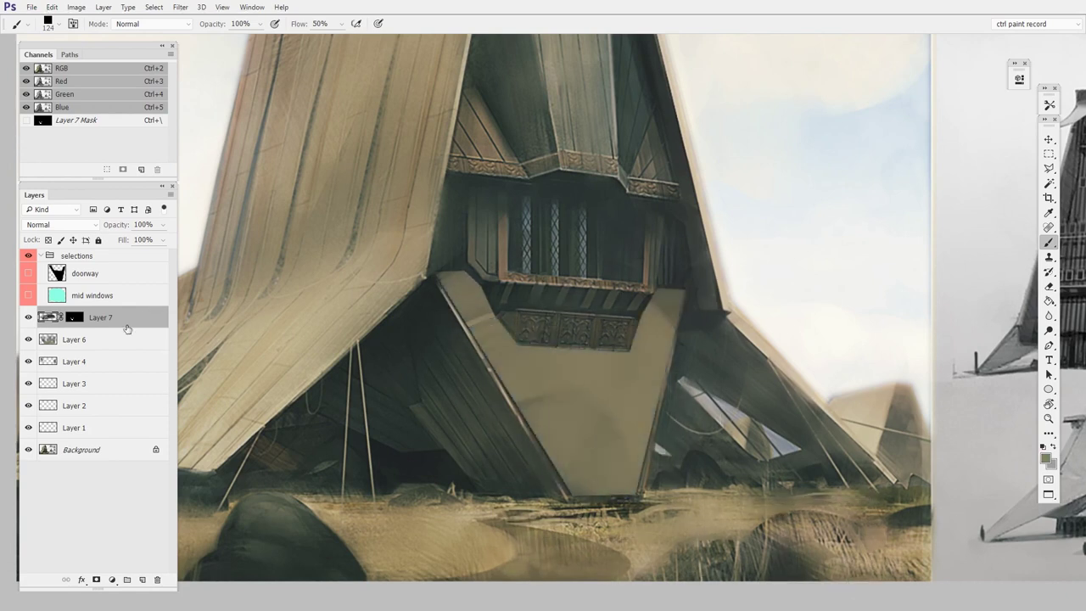
# Step: Delete the masked test layer above Layer 6
pyautogui.moveTo(126, 324); pyautogui.dragTo(158, 581)
pyautogui.press('z')
pyautogui.moveTo(730, 389); pyautogui.dragTo(675, 414)
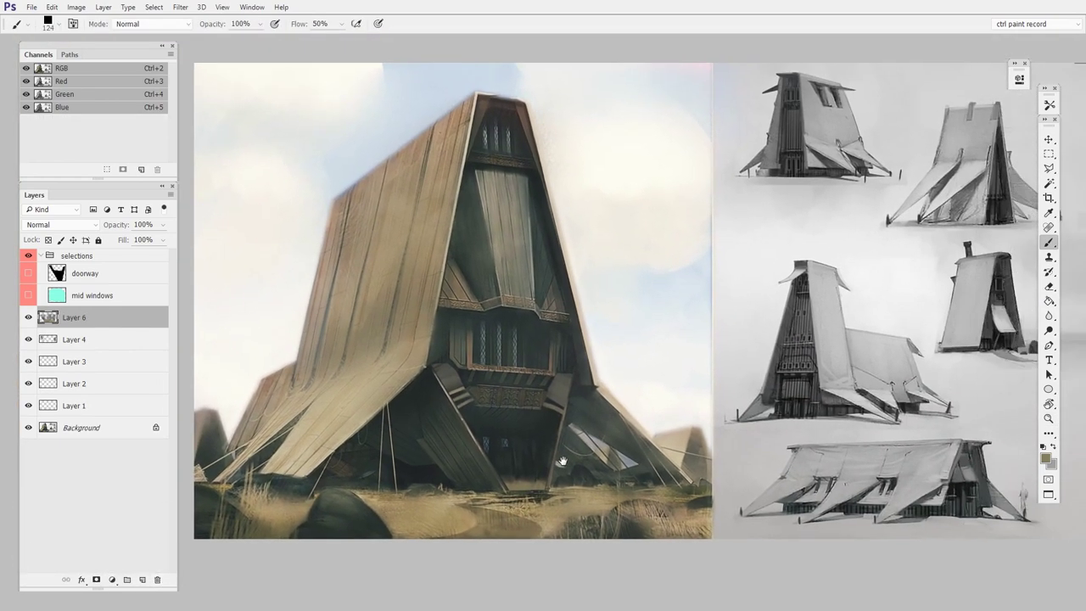
pyautogui.press('b')
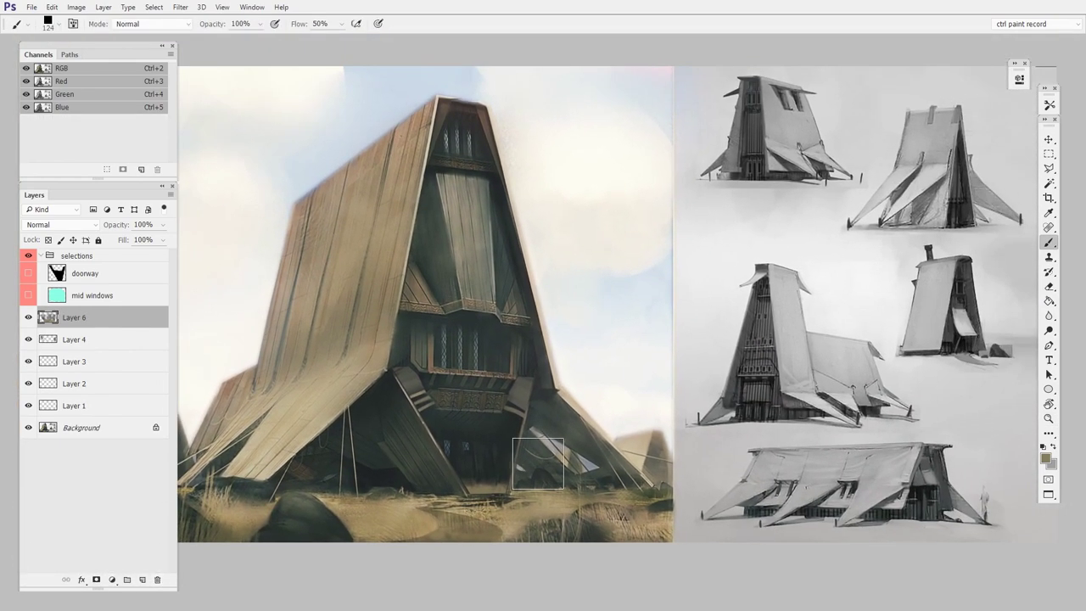